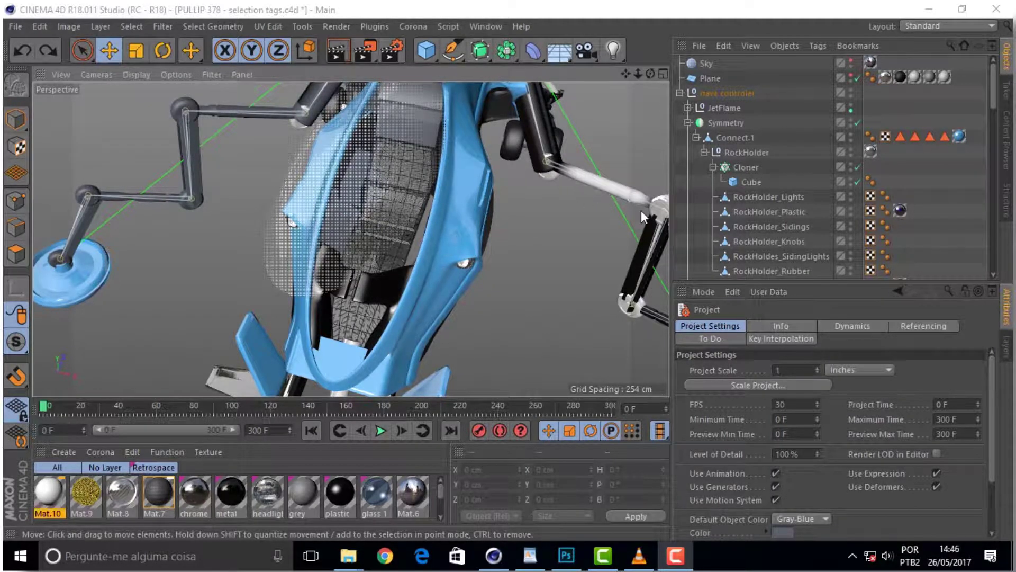
Zoom and orbit the Perspective view so it faces the cockpit seat directly
{"action": "scroll", "coordinate": [371, 213], "scroll_direction": "up", "scroll_amount": 3}
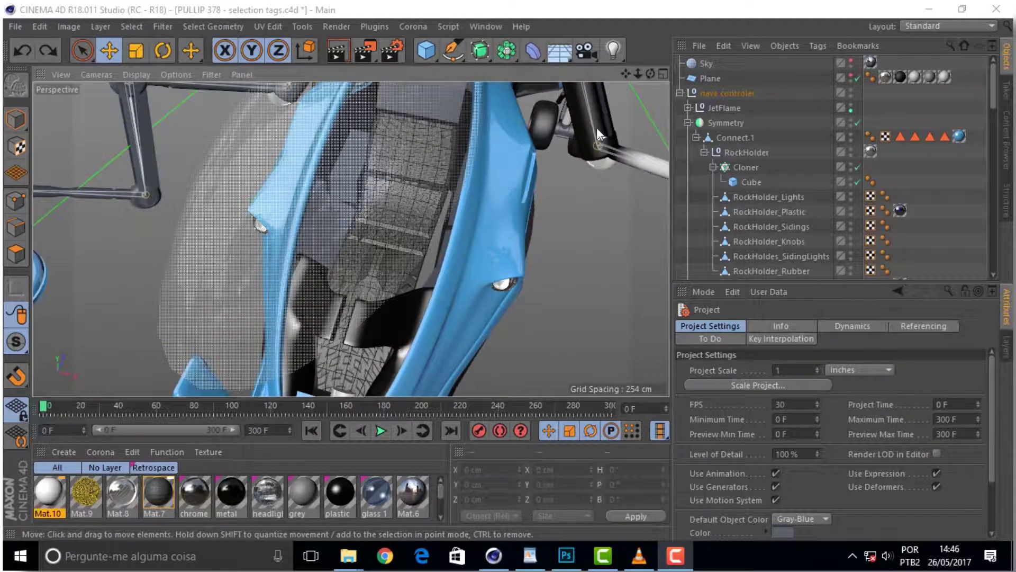
{"action": "scroll", "coordinate": [383, 216], "scroll_direction": "up", "scroll_amount": 3}
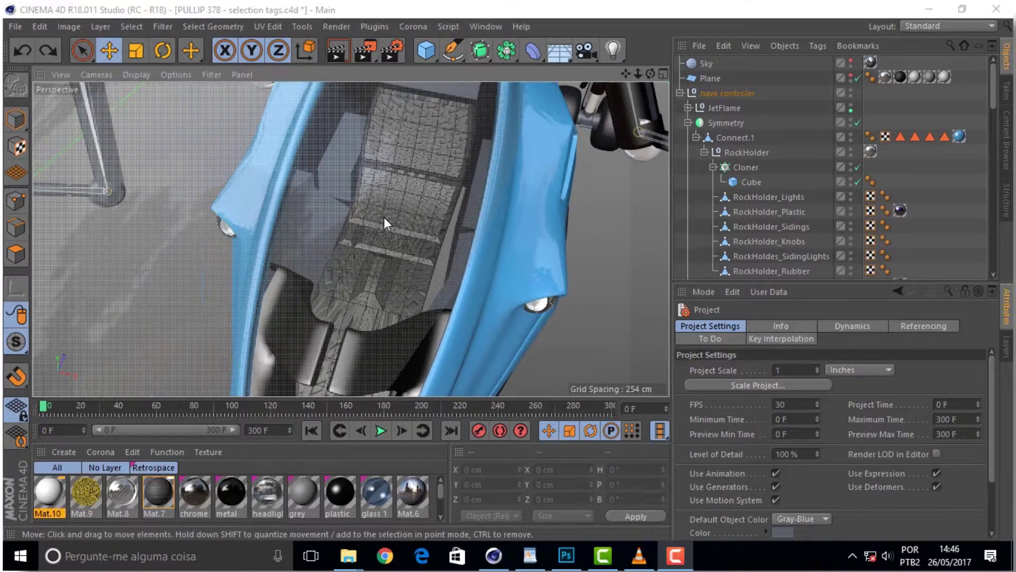
{"action": "left_click_drag", "start_coordinate": [651, 74], "coordinate": [618, 74]}
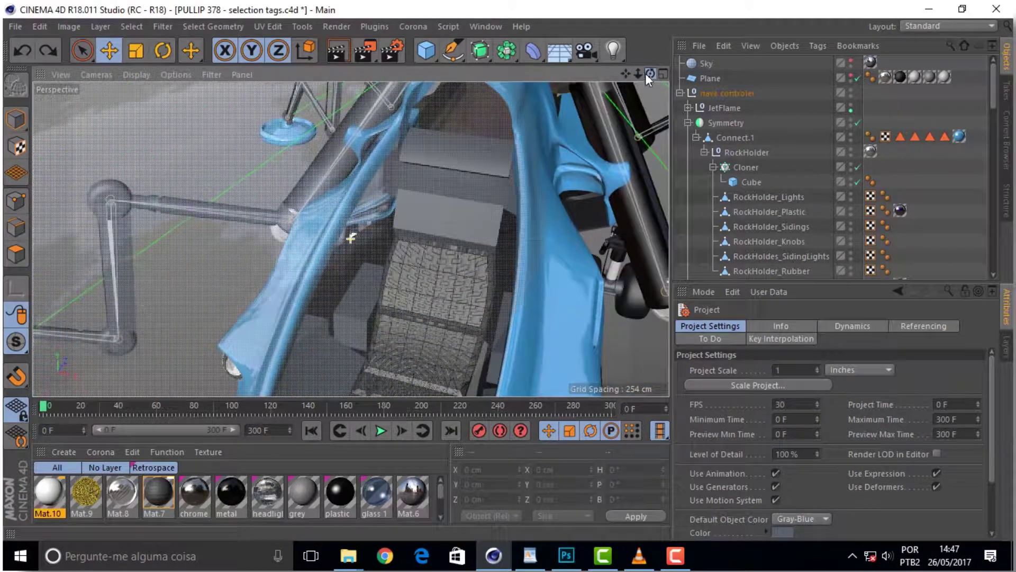
{"action": "left_click_drag", "start_coordinate": [651, 74], "coordinate": [633, 74]}
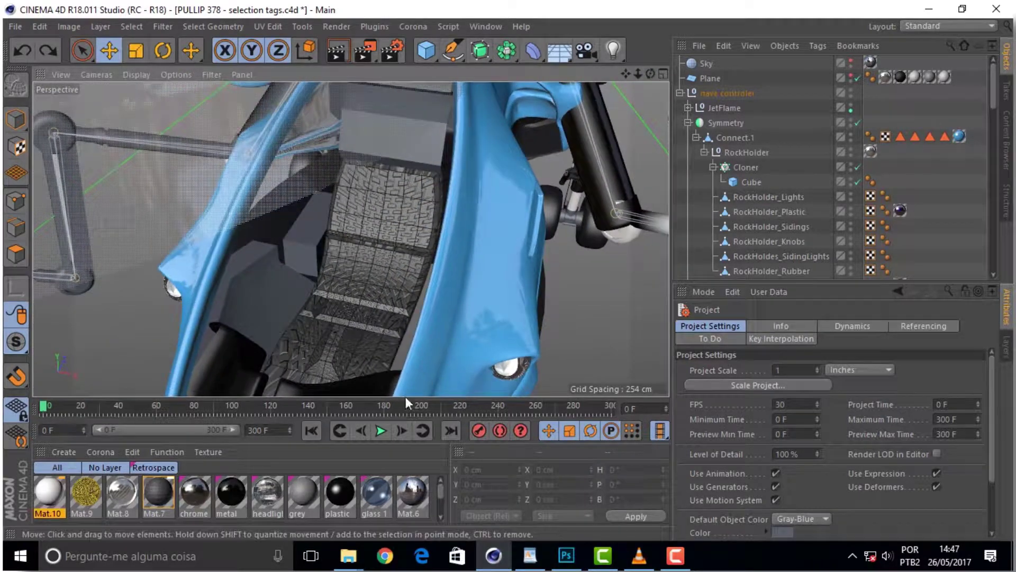
Redo and then undo the last seat texture change, and dismiss the right-click menu
{"action": "key", "text": "ctrl+y"}
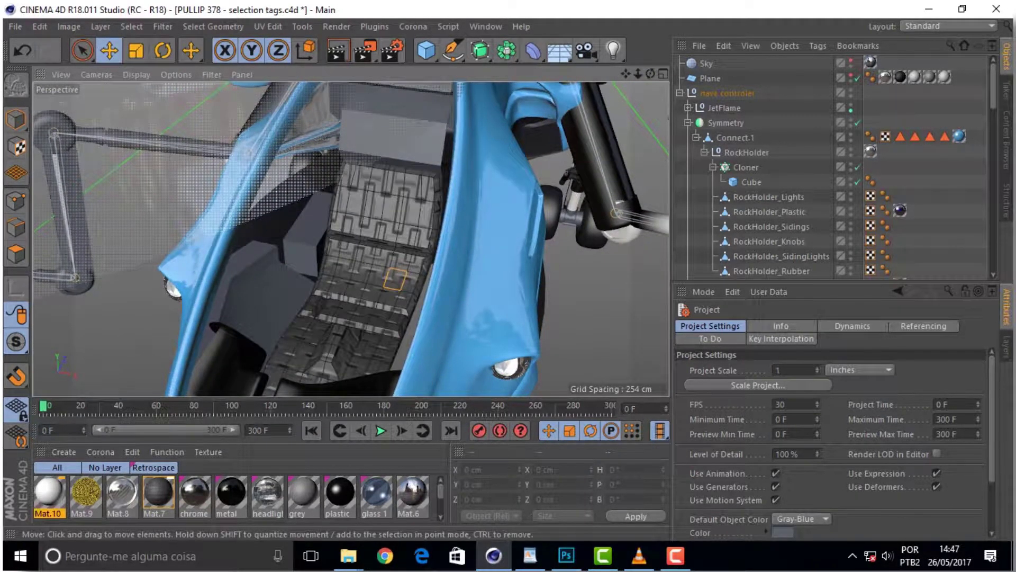
{"action": "key", "text": "ctrl+z"}
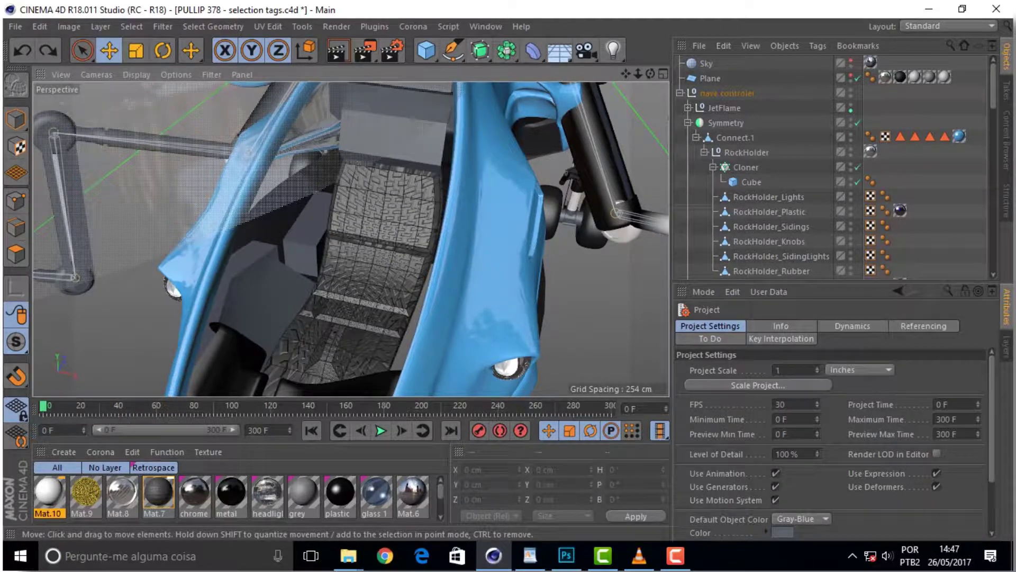
{"action": "right_click", "coordinate": [391, 212]}
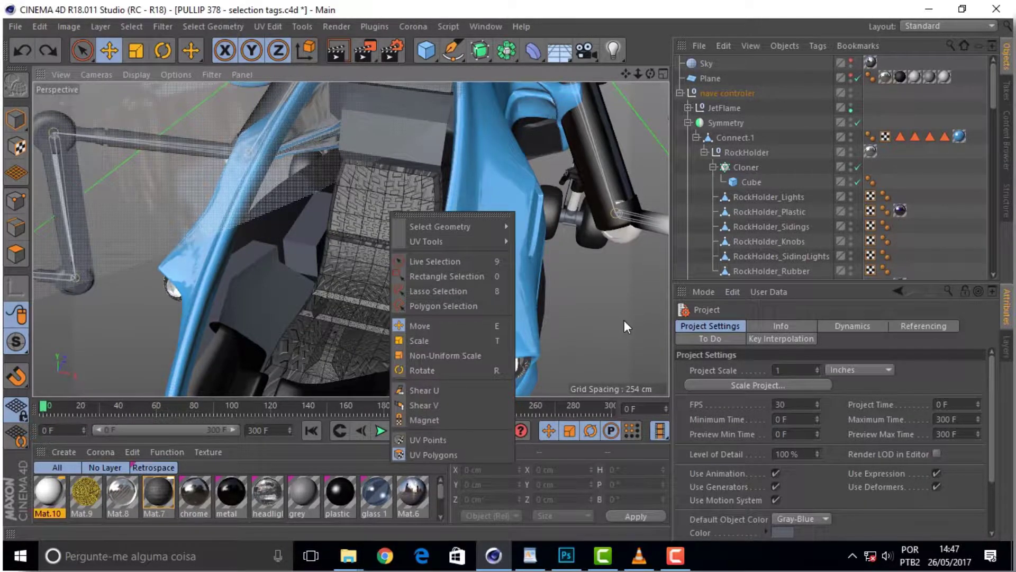
{"action": "left_click", "coordinate": [614, 303]}
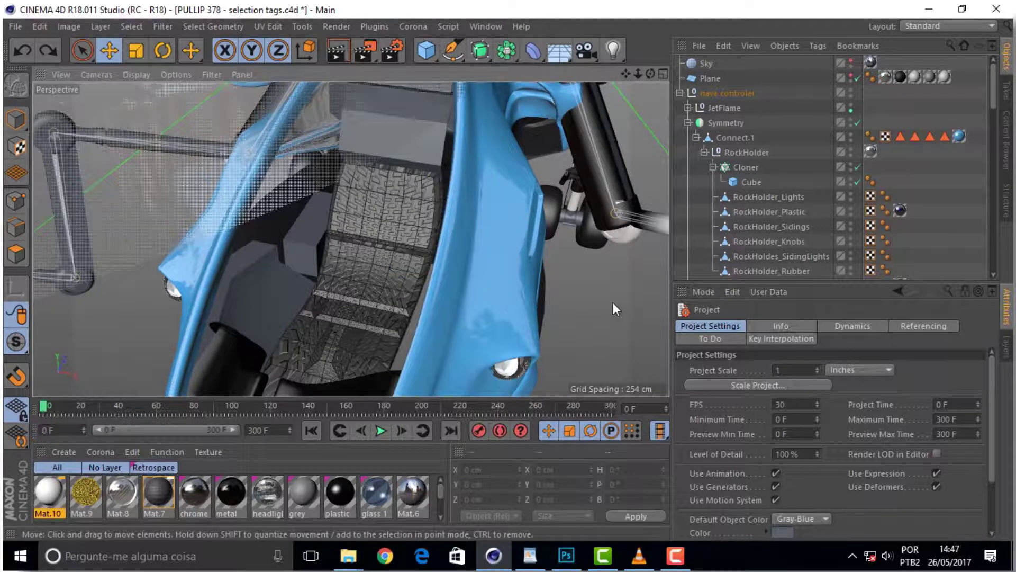
Switch the interface to the BP - UV Edit layout
{"action": "left_click", "coordinate": [959, 25]}
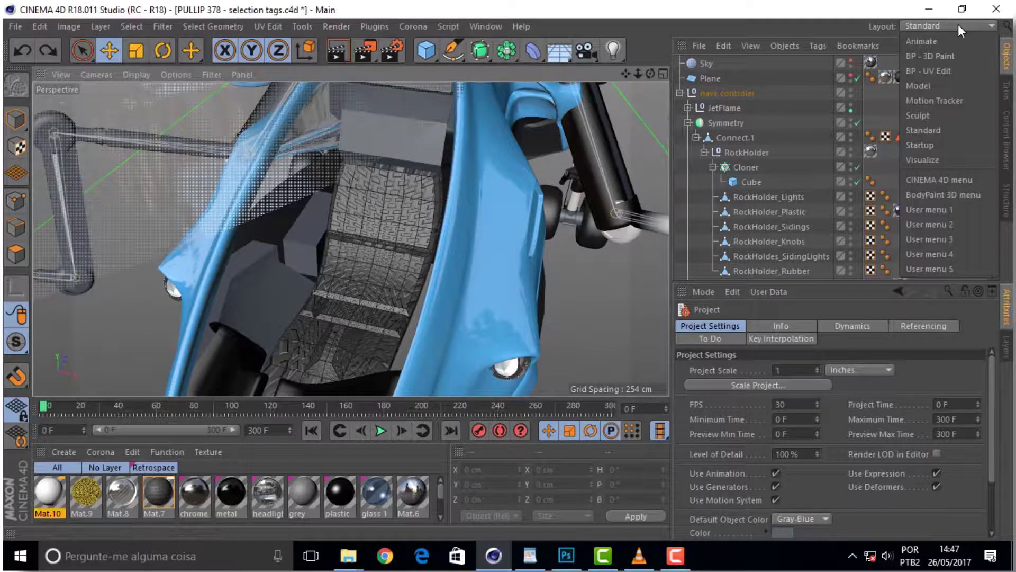
{"action": "left_click", "coordinate": [956, 71]}
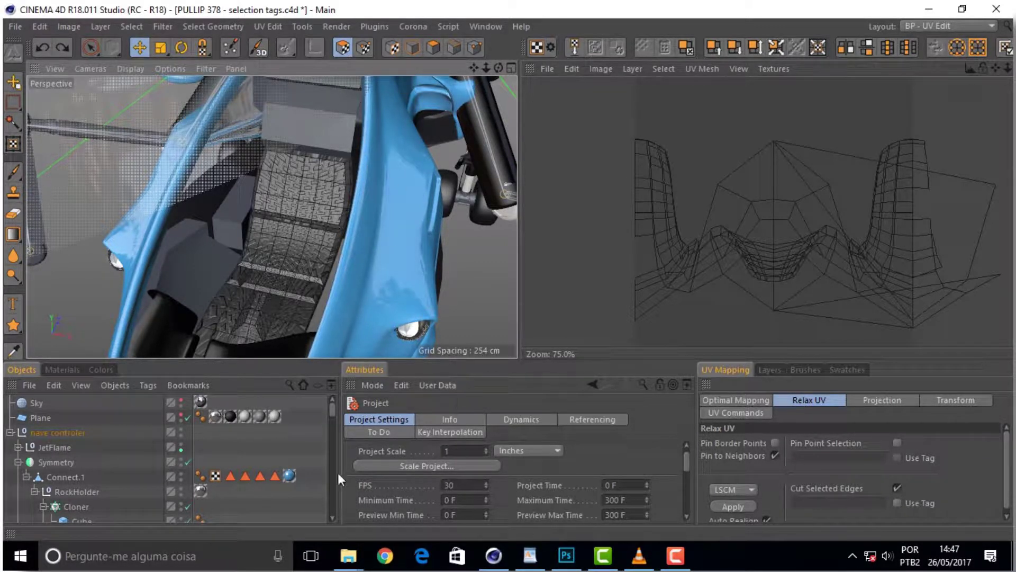
{"action": "left_click_drag", "start_coordinate": [331, 405], "coordinate": [337, 507]}
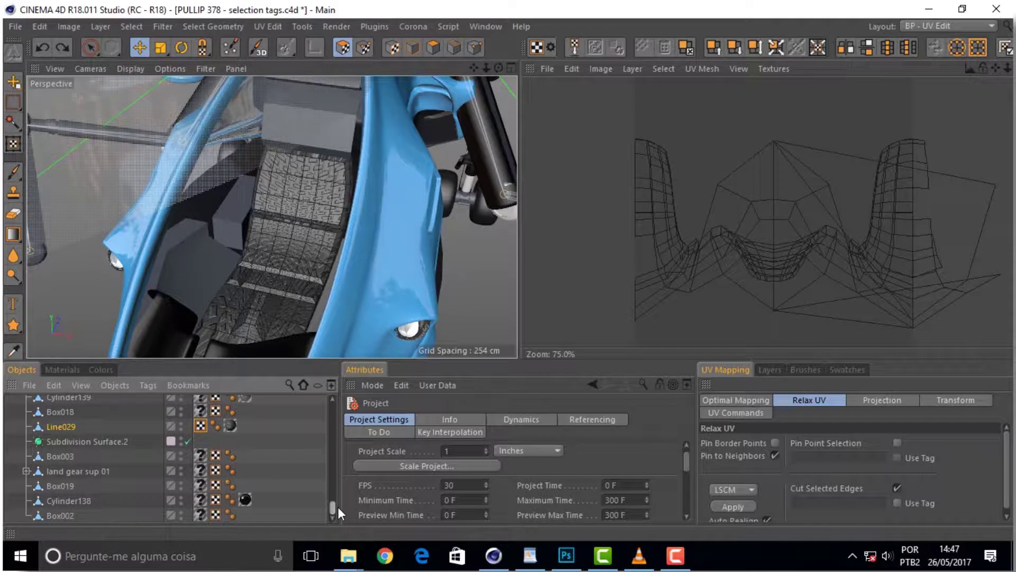
Select Line029, briefly parenting it under Subdivision Surface.2 and back, and show its UV projection options
{"action": "left_click", "coordinate": [61, 426]}
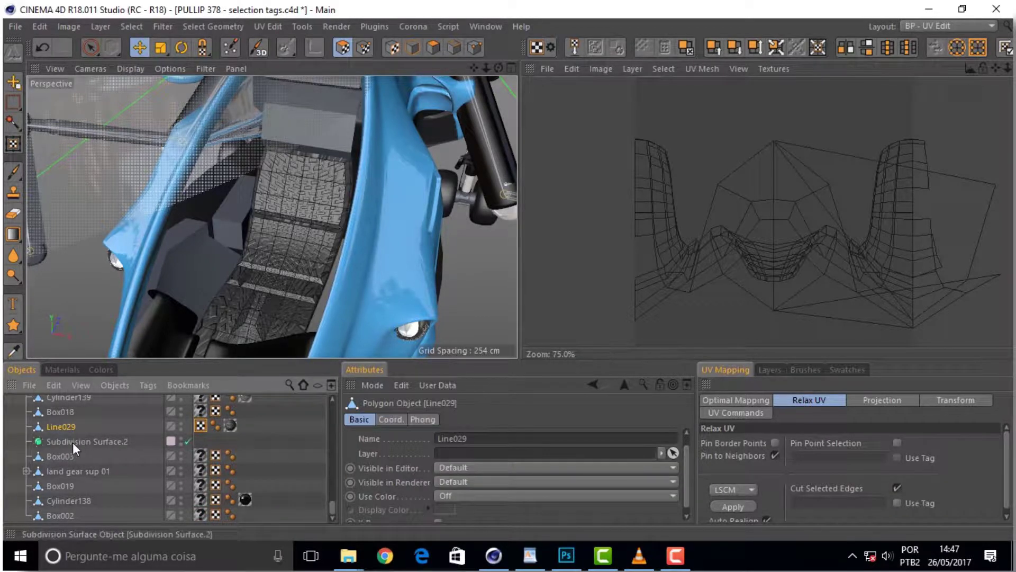
{"action": "left_click_drag", "start_coordinate": [58, 428], "coordinate": [63, 440]}
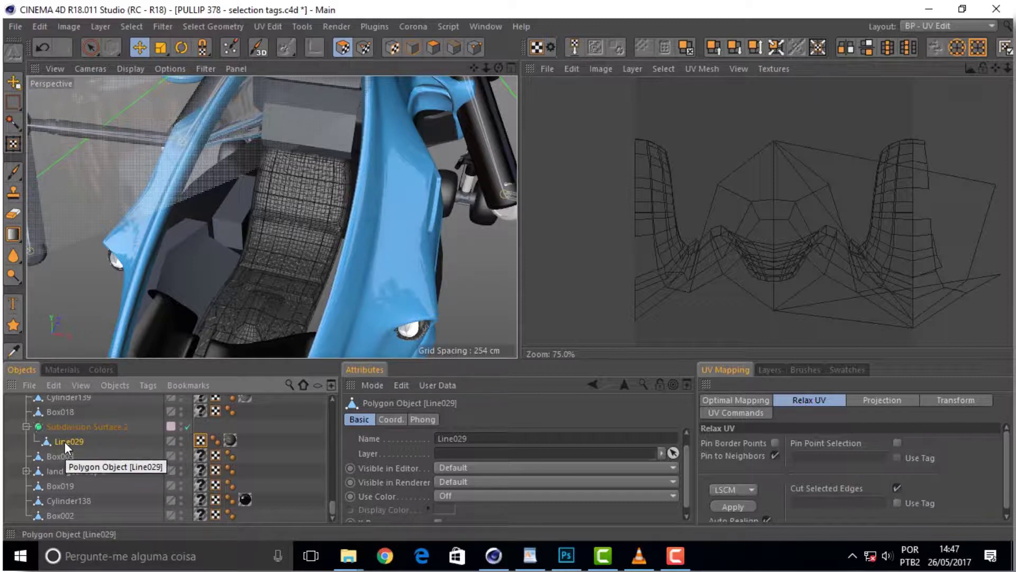
{"action": "left_click_drag", "start_coordinate": [67, 420], "coordinate": [68, 419]}
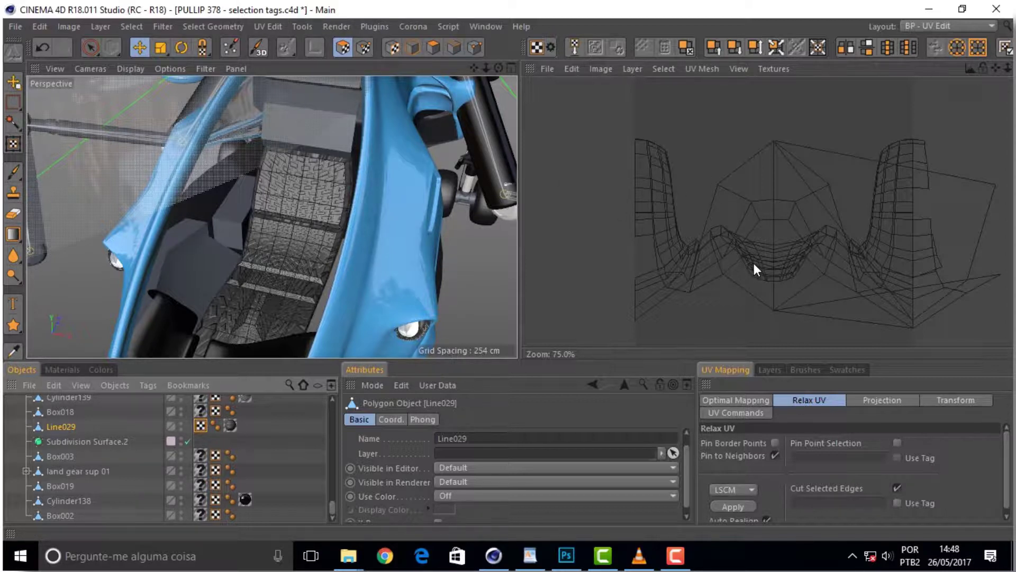
{"action": "left_click", "coordinate": [879, 401]}
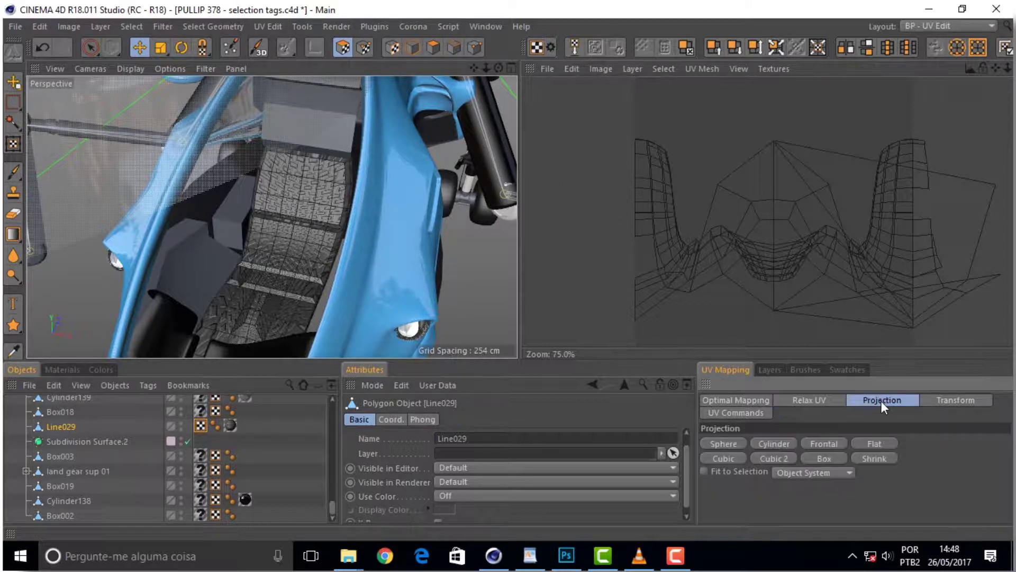
Apply Frontal, then Box UV projection to Line029 and zoom in on the unfolded islands
{"action": "left_click", "coordinate": [823, 446]}
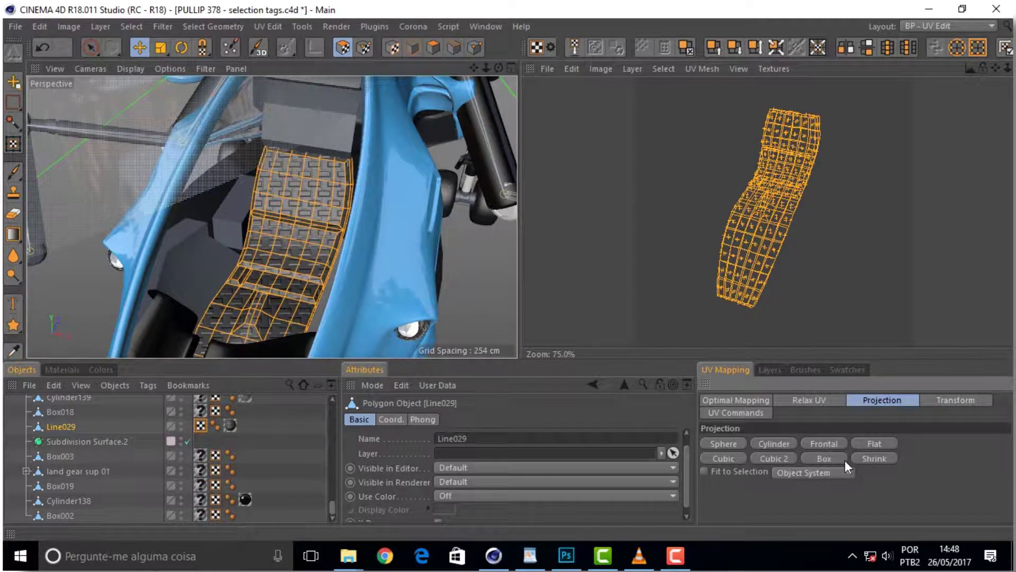
{"action": "left_click", "coordinate": [819, 459]}
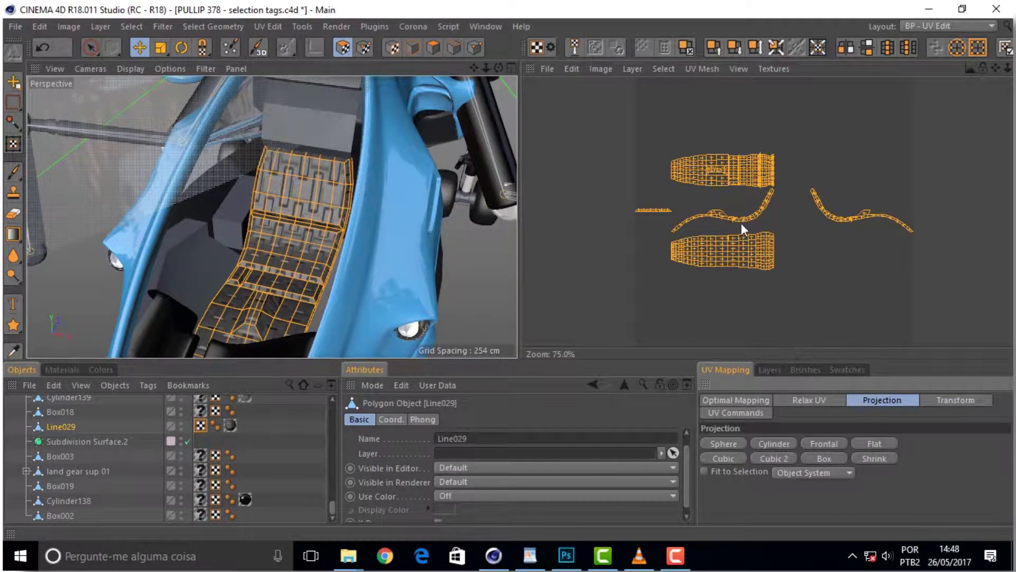
{"action": "scroll", "coordinate": [746, 212], "scroll_direction": "up", "scroll_amount": 2}
{"action": "scroll", "coordinate": [746, 211], "scroll_direction": "up", "scroll_amount": 1}
{"action": "scroll", "coordinate": [746, 211], "scroll_direction": "down", "scroll_amount": 1}
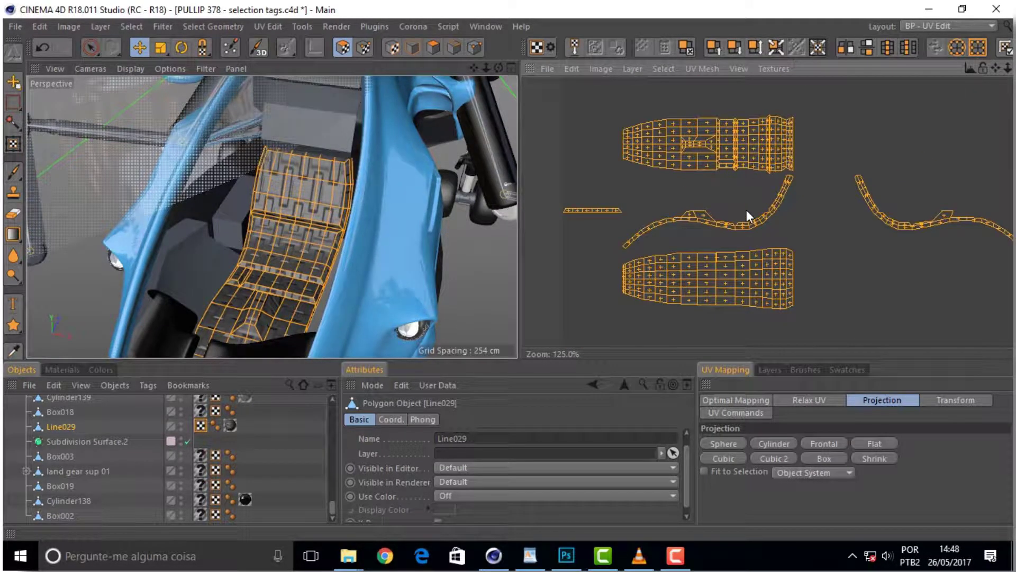
{"action": "scroll", "coordinate": [760, 180], "scroll_direction": "down", "scroll_amount": 1}
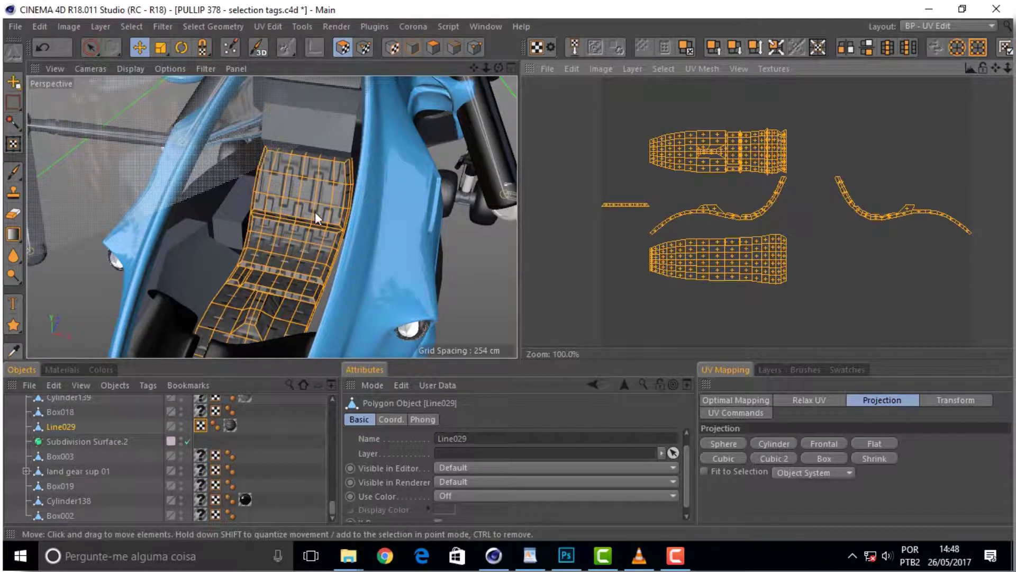
{"action": "scroll", "coordinate": [295, 253], "scroll_direction": "up", "scroll_amount": 3}
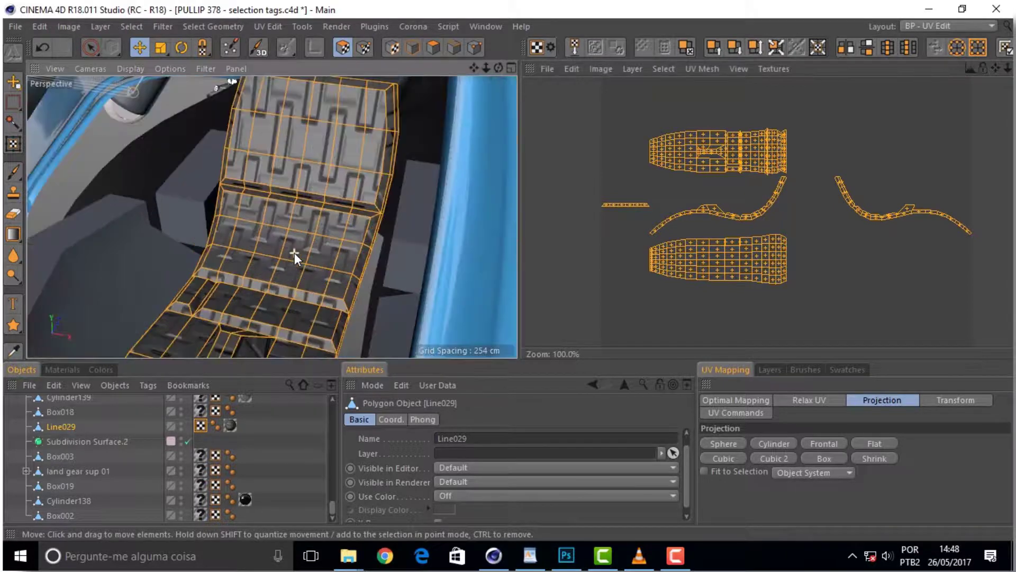
{"action": "scroll", "coordinate": [295, 252], "scroll_direction": "down", "scroll_amount": 2}
{"action": "left_click", "coordinate": [949, 25]}
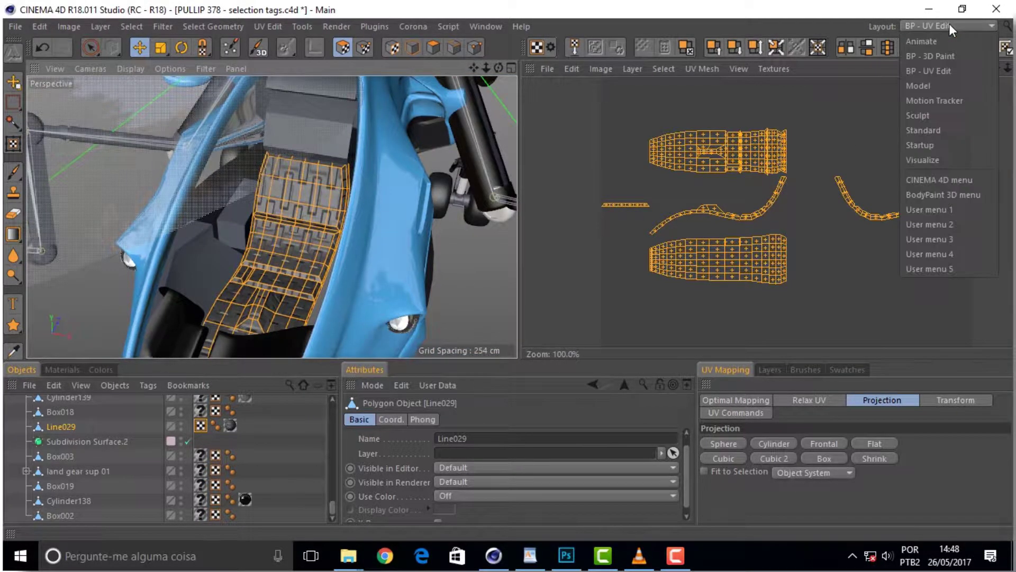
Return to the Standard layout and navigate back to the seat object
{"action": "left_click", "coordinate": [953, 129]}
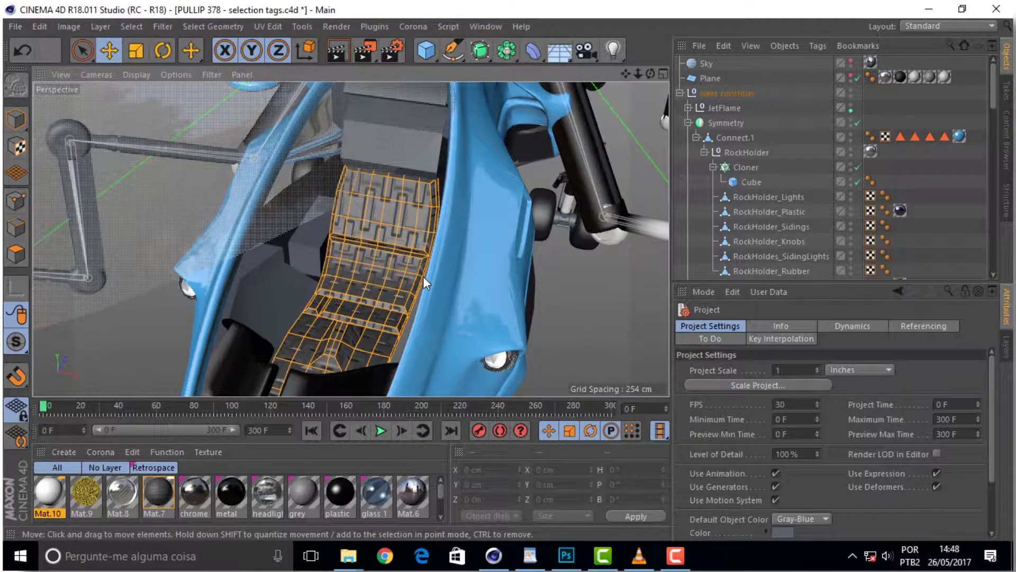
{"action": "scroll", "coordinate": [782, 156], "scroll_direction": "down", "scroll_amount": 5}
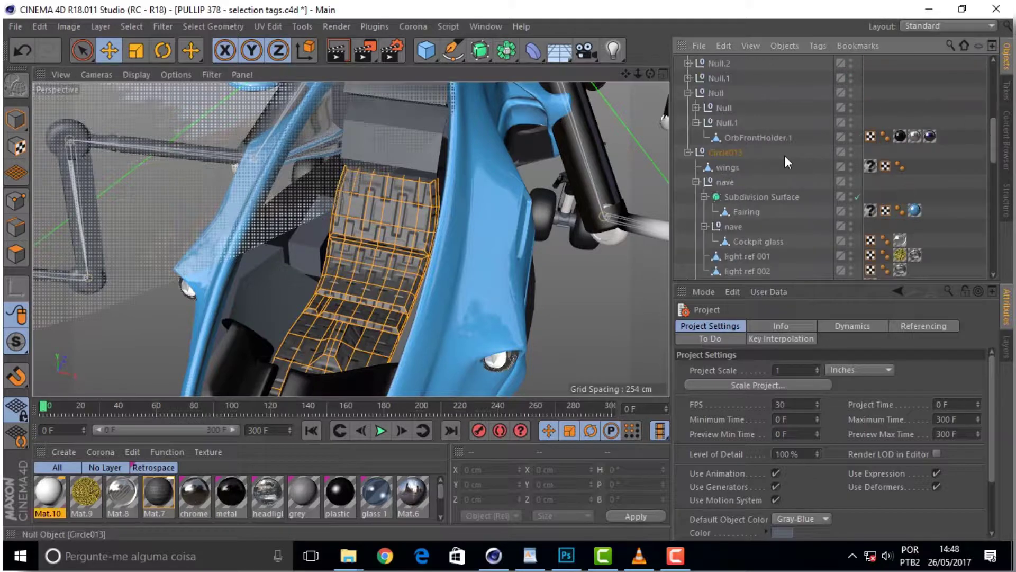
{"action": "scroll", "coordinate": [785, 156], "scroll_direction": "down", "scroll_amount": 3}
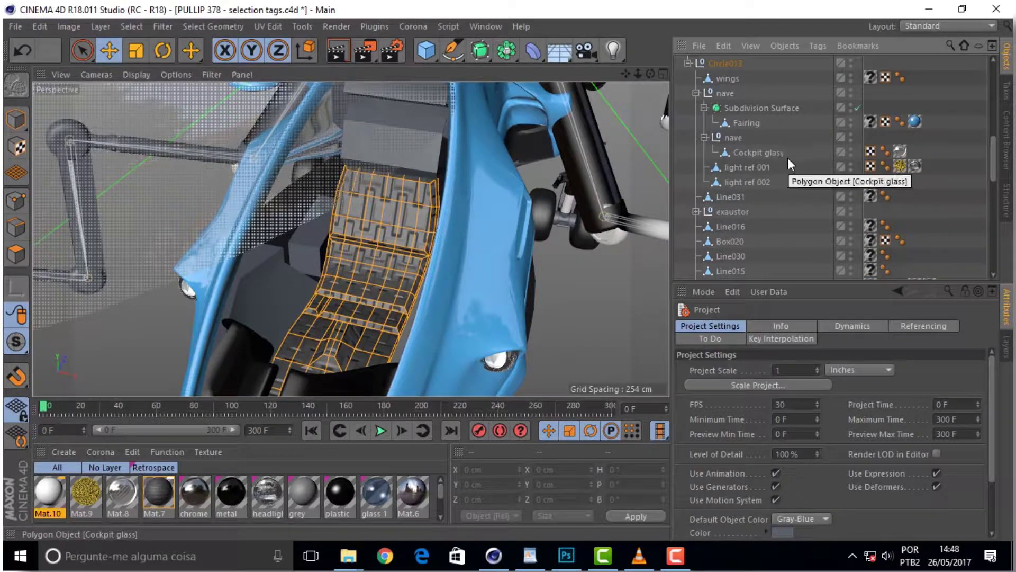
{"action": "scroll", "coordinate": [788, 156], "scroll_direction": "down", "scroll_amount": 5}
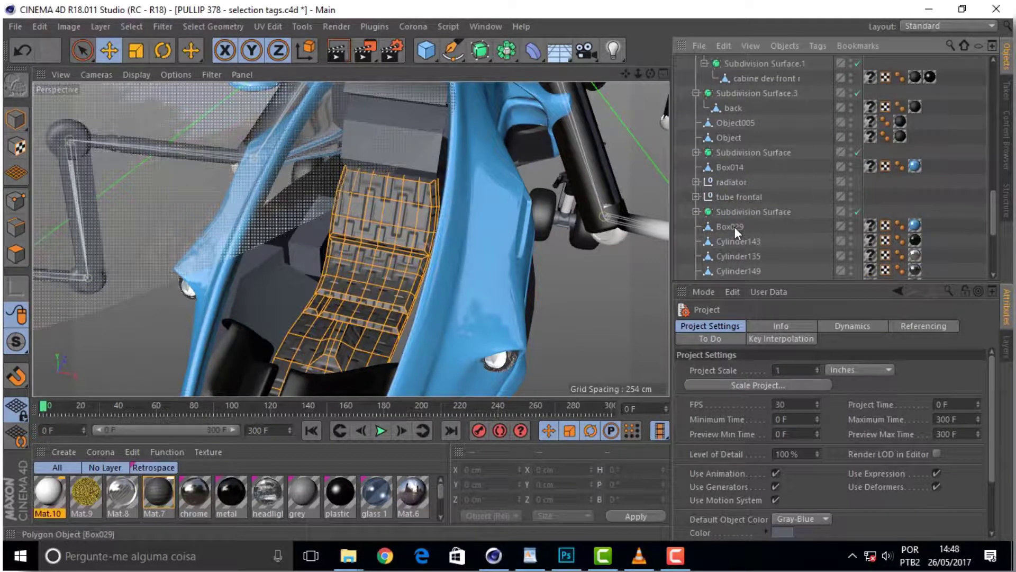
{"action": "mouse_move", "coordinate": [735, 226]}
{"action": "left_mouse_down"}
{"action": "mouse_move", "coordinate": [740, 214]}
{"action": "mouse_move", "coordinate": [792, 212]}
{"action": "left_mouse_up"}
{"action": "scroll", "coordinate": [791, 212], "scroll_direction": "up", "scroll_amount": 2}
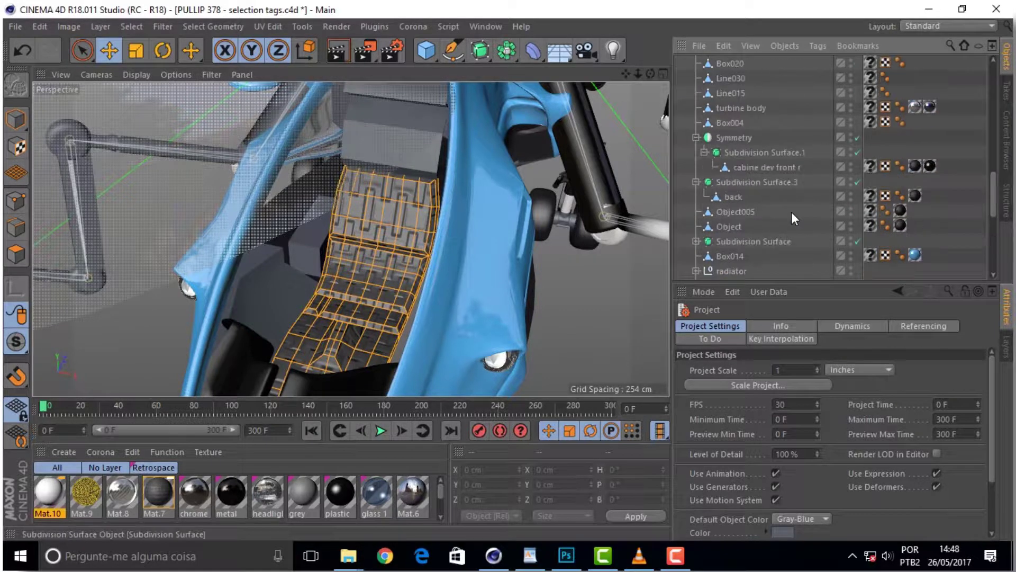
{"action": "scroll", "coordinate": [787, 210], "scroll_direction": "down", "scroll_amount": 2}
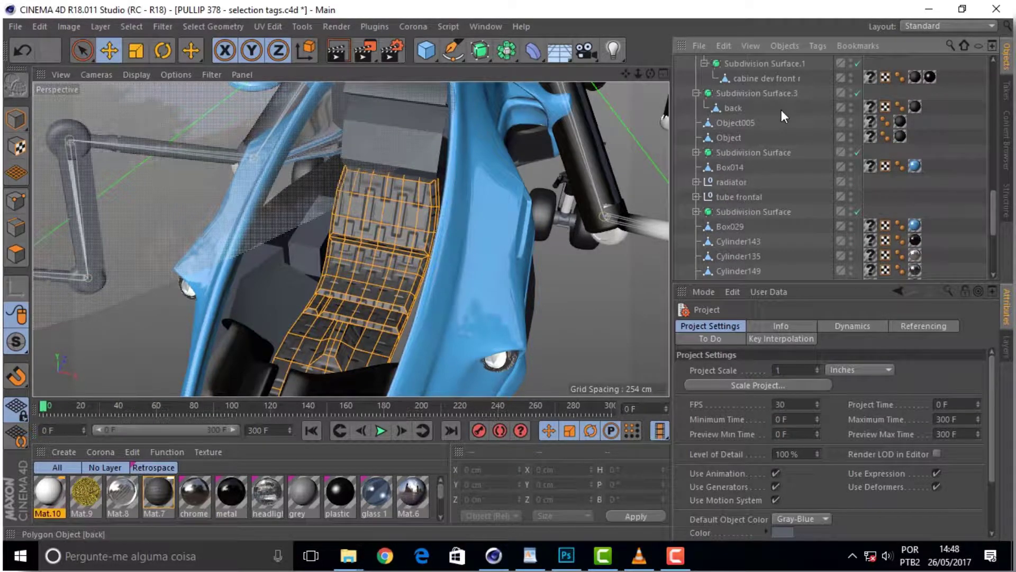
{"action": "scroll", "coordinate": [784, 127], "scroll_direction": "down", "scroll_amount": 4}
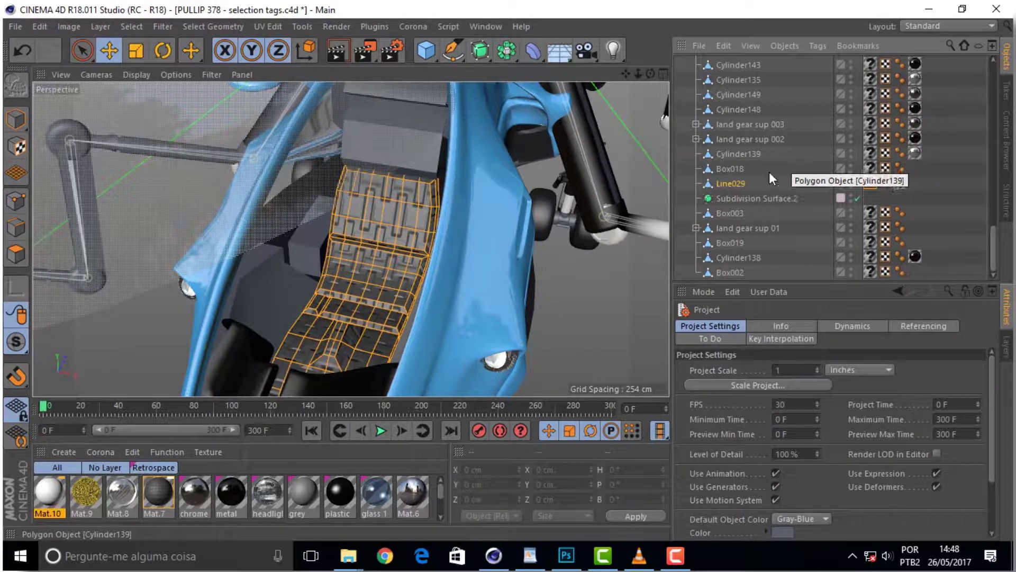
Parent Line029 under Subdivision Surface.2
{"action": "left_click", "coordinate": [733, 185]}
{"action": "left_click_drag", "start_coordinate": [739, 194], "coordinate": [739, 194]}
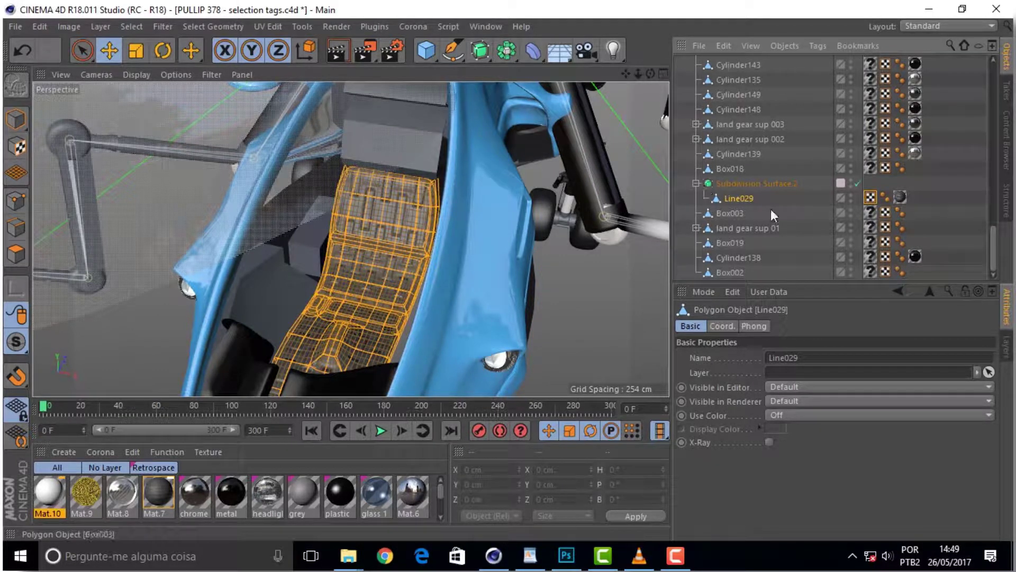
{"action": "mouse_move", "coordinate": [989, 244]}
{"action": "left_mouse_down"}
{"action": "mouse_move", "coordinate": [1001, 197]}
{"action": "mouse_move", "coordinate": [984, 262]}
{"action": "left_mouse_up"}
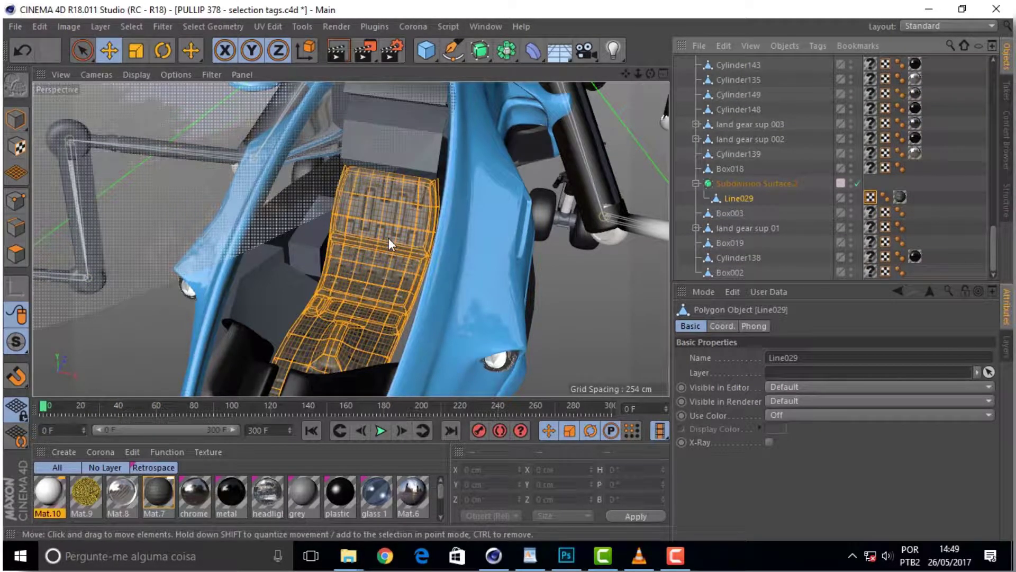
Preview the animation, frame the whole craft, and go to frame 1
{"action": "scroll", "coordinate": [380, 247], "scroll_direction": "up", "scroll_amount": 3}
{"action": "scroll", "coordinate": [380, 246], "scroll_direction": "down", "scroll_amount": 3}
{"action": "scroll", "coordinate": [380, 246], "scroll_direction": "up", "scroll_amount": 3}
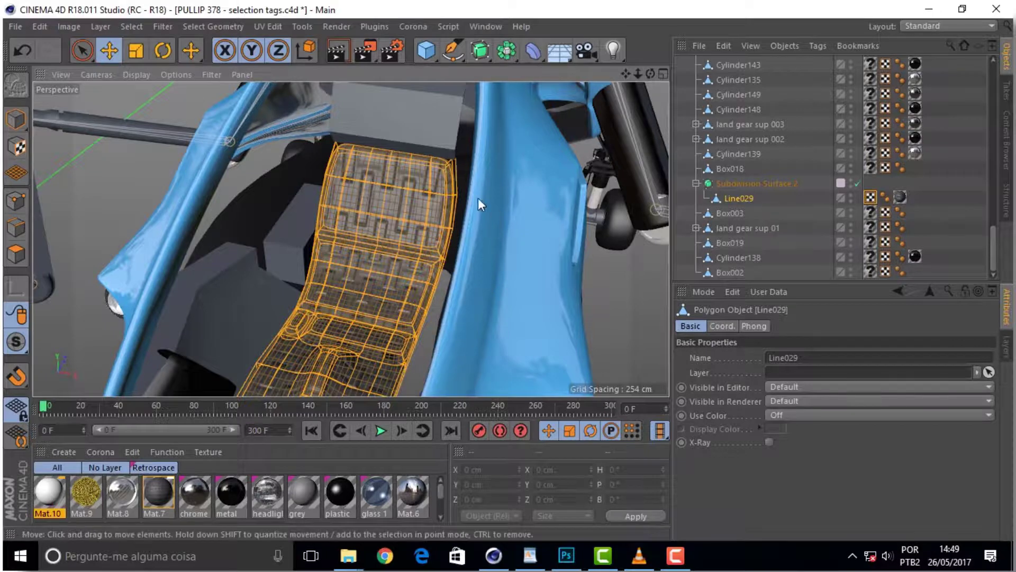
{"action": "left_click_drag", "start_coordinate": [79, 407], "coordinate": [5, 429]}
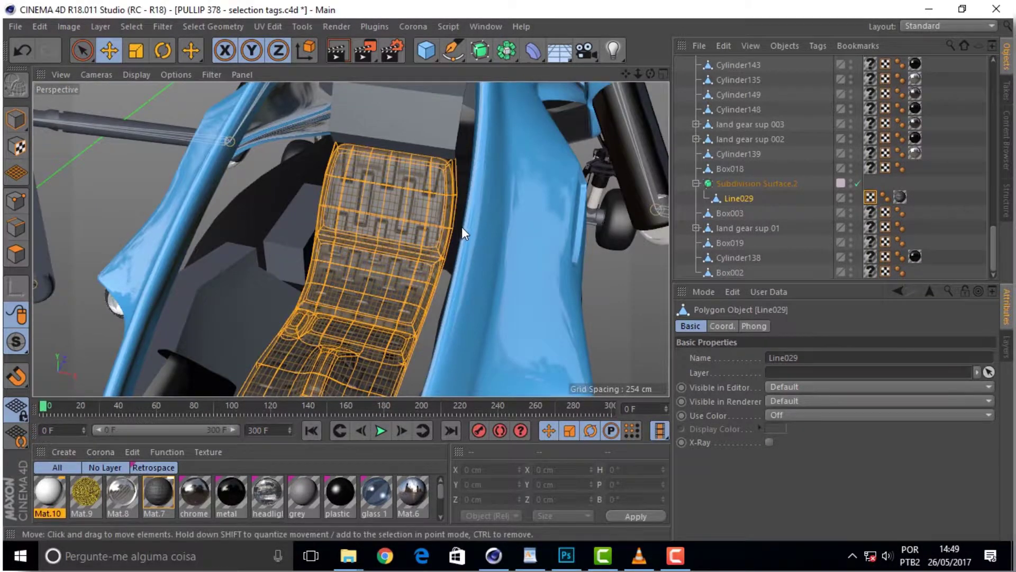
{"action": "key", "text": "ctrl+shift+z"}
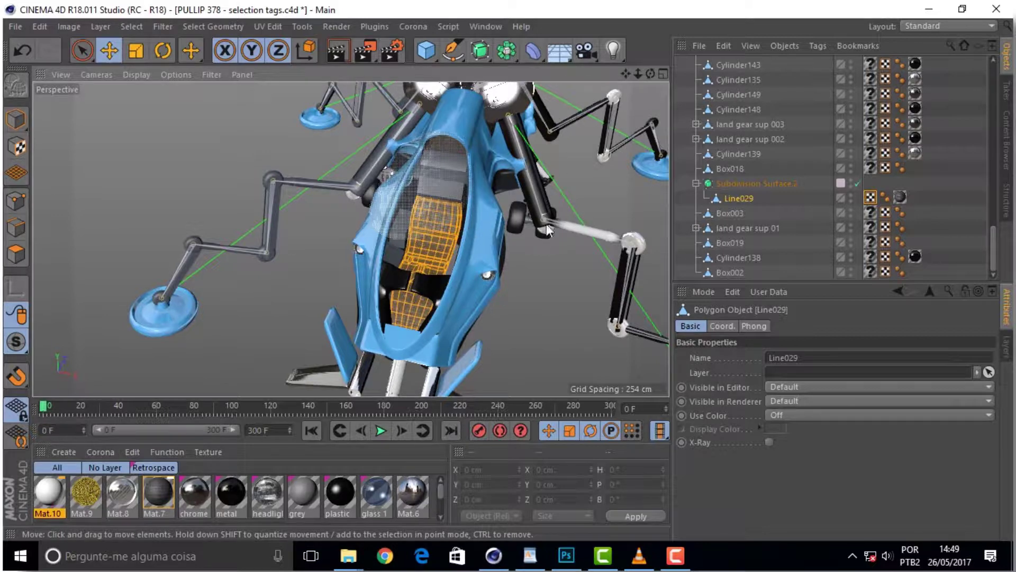
{"action": "left_click", "coordinate": [48, 407]}
Scrub the timeline through frames 25 and 13, then return to frame 0
{"action": "mouse_move", "coordinate": [46, 407]}
{"action": "left_mouse_down"}
{"action": "mouse_move", "coordinate": [98, 412]}
{"action": "mouse_move", "coordinate": [16, 414]}
{"action": "left_mouse_up"}
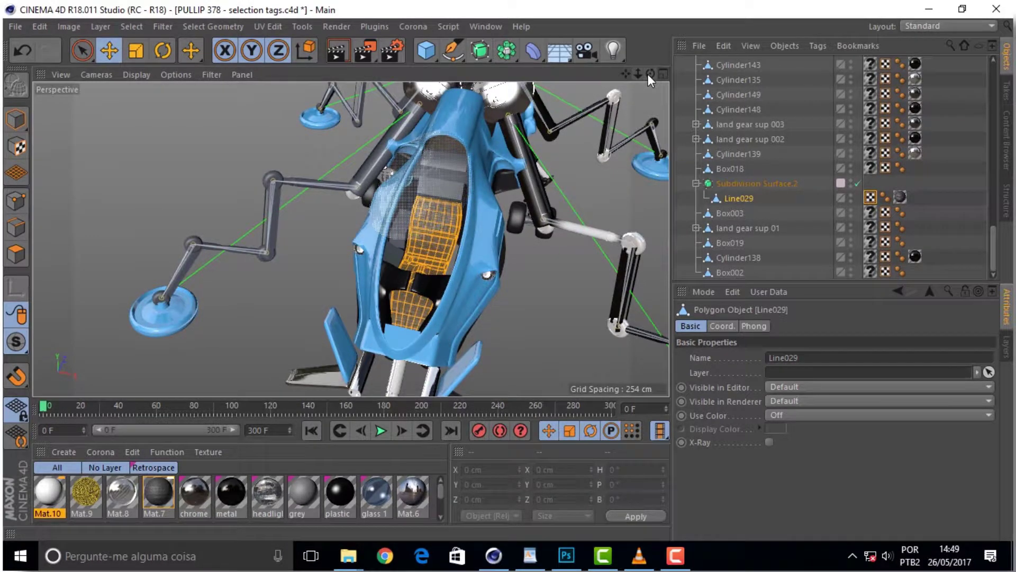
{"action": "left_click_drag", "start_coordinate": [651, 74], "coordinate": [594, 85]}
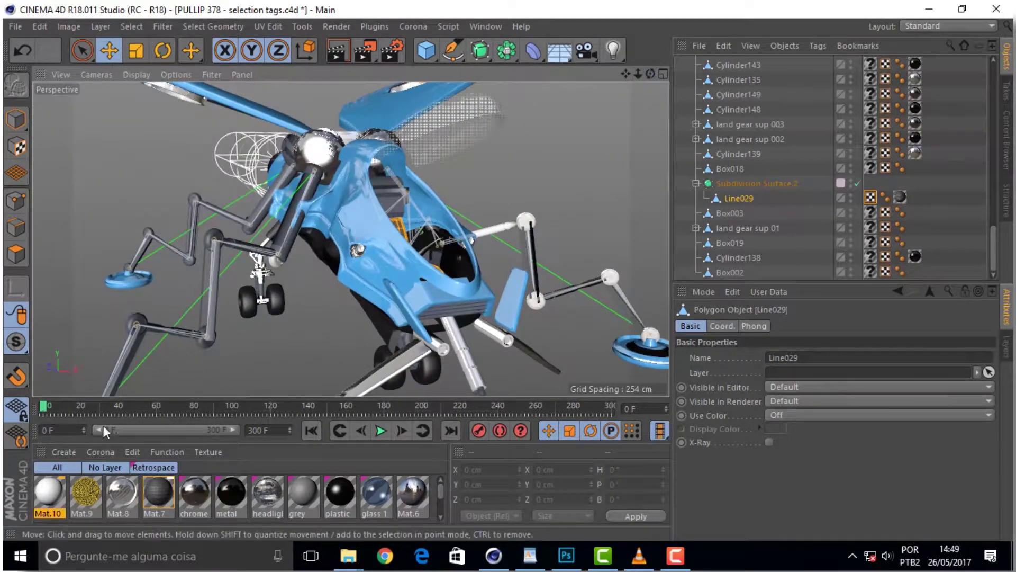
{"action": "mouse_move", "coordinate": [47, 411]}
{"action": "left_mouse_down"}
{"action": "mouse_move", "coordinate": [189, 397]}
{"action": "mouse_move", "coordinate": [78, 396]}
{"action": "mouse_move", "coordinate": [43, 407]}
{"action": "left_mouse_up"}
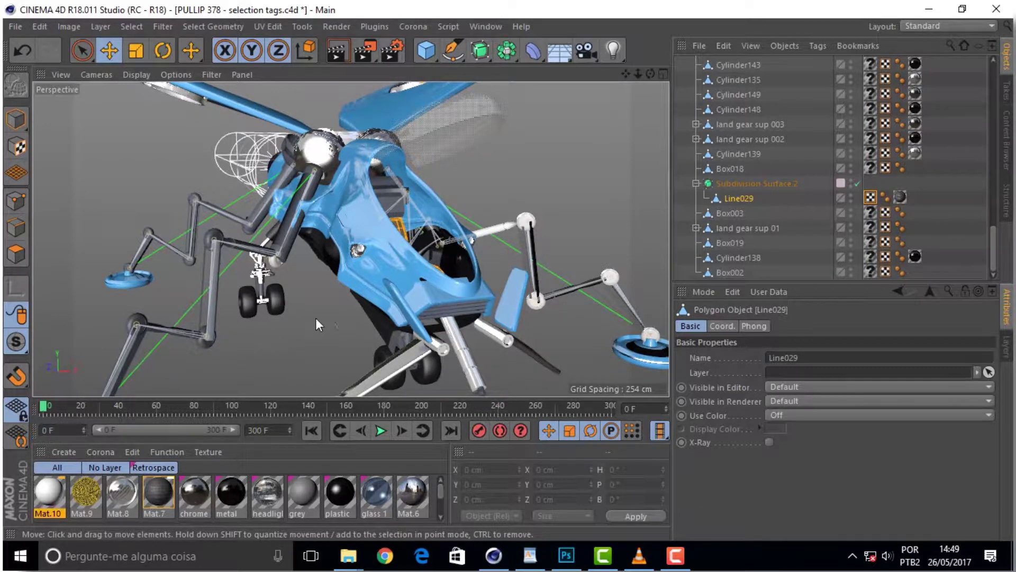
{"action": "mouse_move", "coordinate": [44, 406]}
{"action": "left_mouse_down"}
{"action": "mouse_move", "coordinate": [153, 406]}
{"action": "mouse_move", "coordinate": [44, 406]}
{"action": "left_mouse_up"}
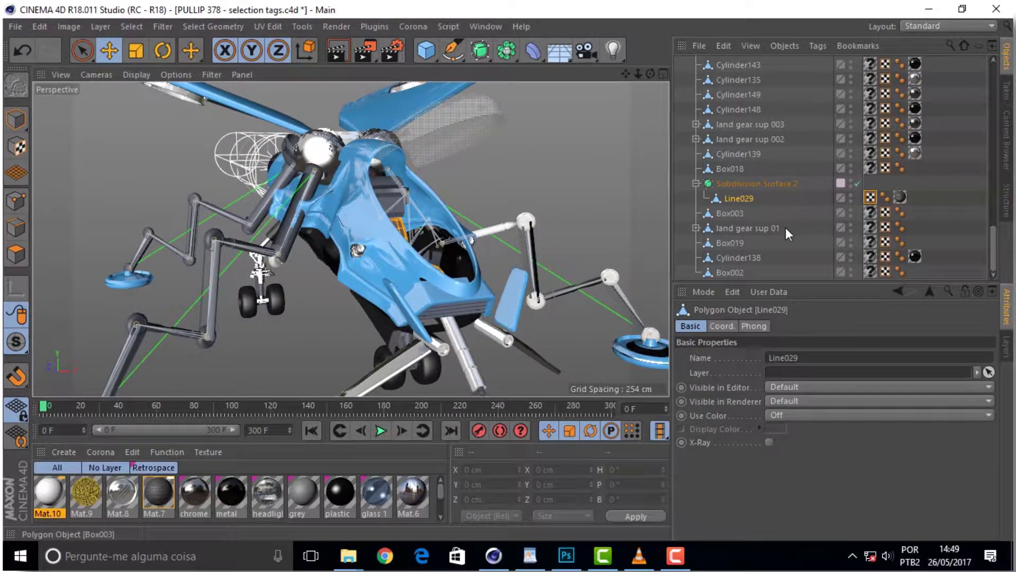
{"action": "left_click_drag", "start_coordinate": [994, 233], "coordinate": [986, 43]}
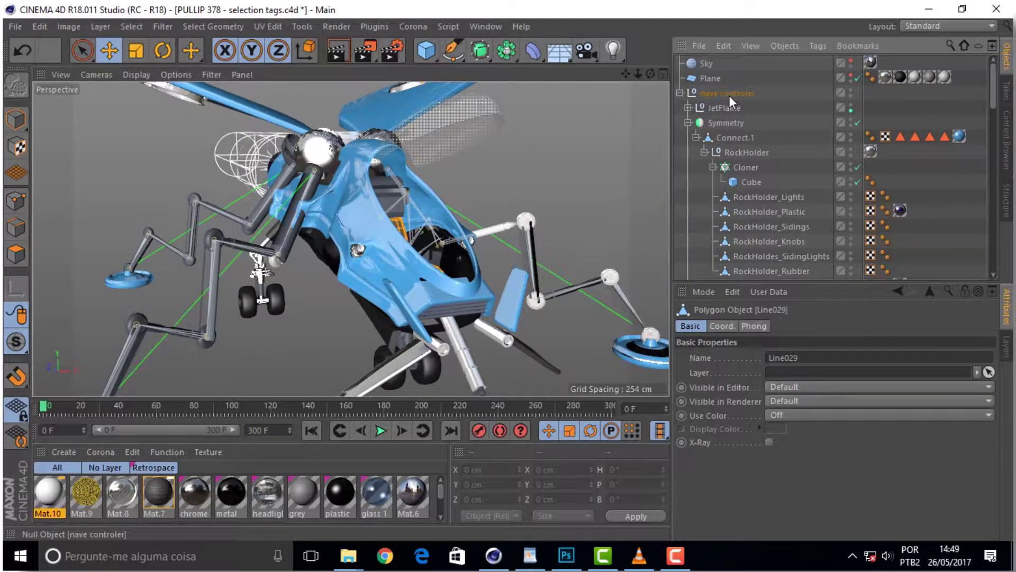
{"action": "mouse_move", "coordinate": [47, 411]}
{"action": "left_mouse_down"}
{"action": "mouse_move", "coordinate": [127, 412]}
{"action": "mouse_move", "coordinate": [30, 415]}
{"action": "left_mouse_up"}
Frame the helicopter, orbit and zoom onto the cockpit seat, and open its material Mat.7
{"action": "key", "text": "ctrl+shift+z"}
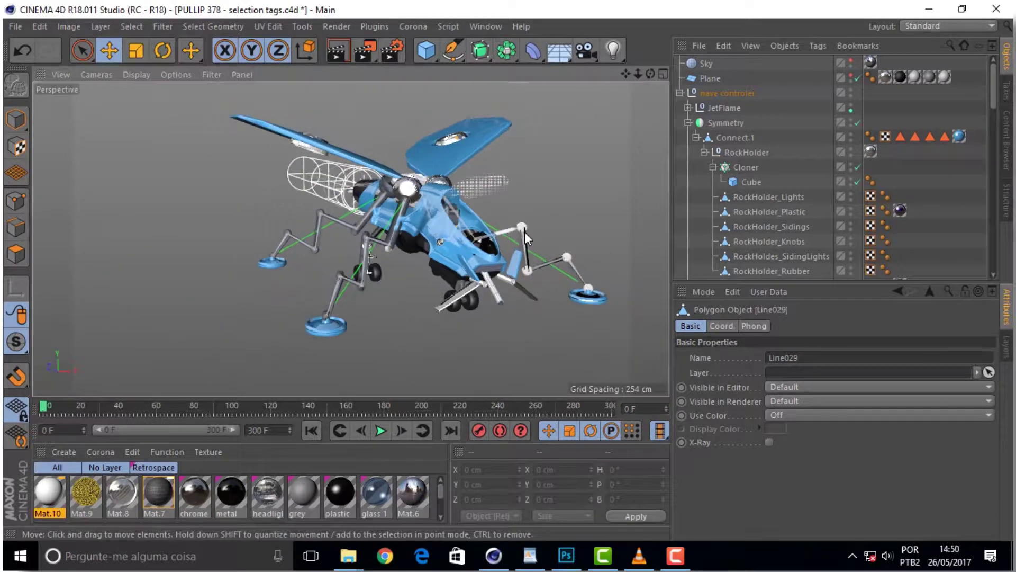
{"action": "key", "text": "ctrl+shift+z"}
{"action": "left_click_drag", "start_coordinate": [652, 74], "coordinate": [524, 293]}
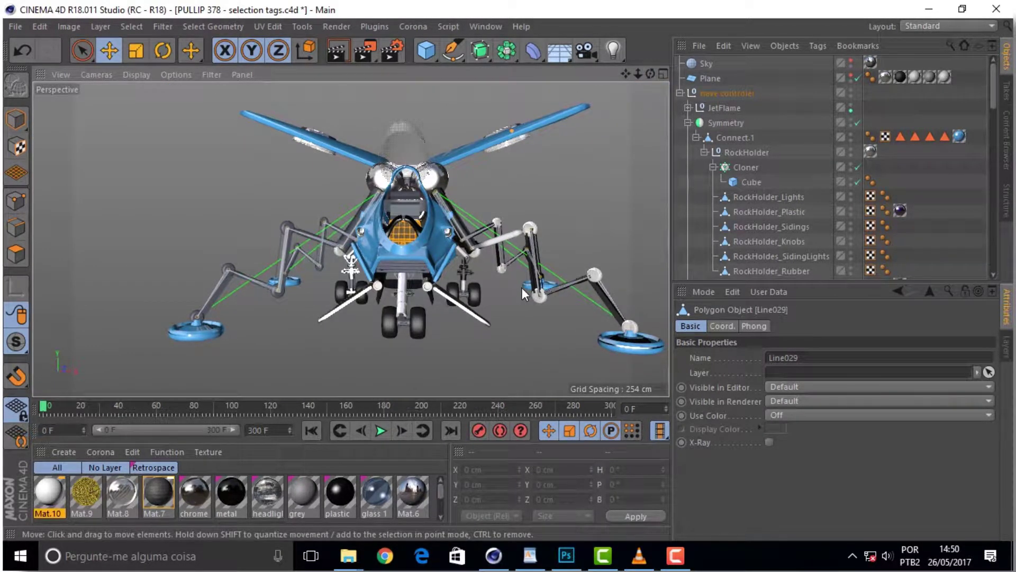
{"action": "scroll", "coordinate": [421, 204], "scroll_direction": "up", "scroll_amount": 2}
{"action": "scroll", "coordinate": [418, 204], "scroll_direction": "up", "scroll_amount": 2}
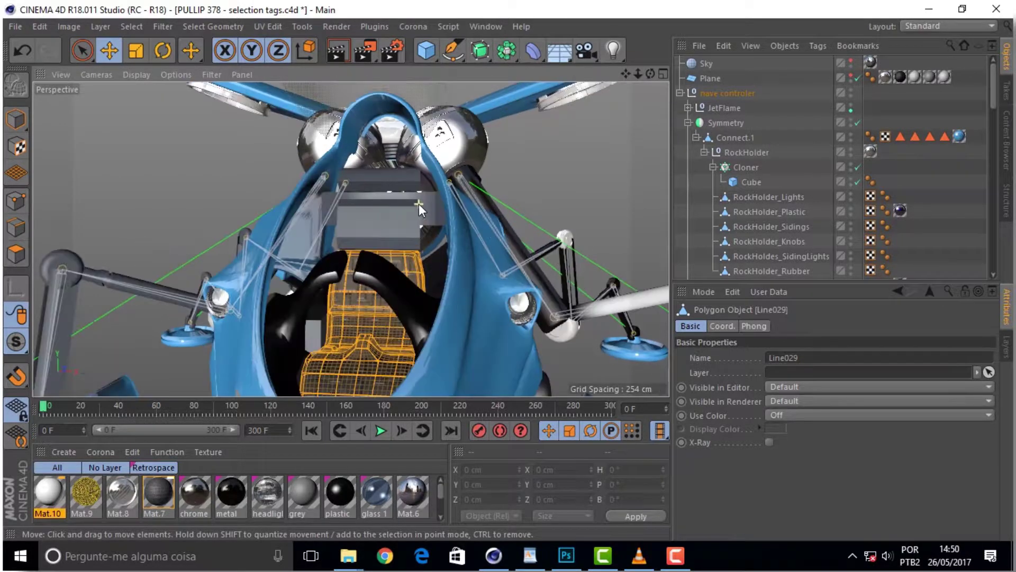
{"action": "left_click_drag", "start_coordinate": [652, 74], "coordinate": [609, 106]}
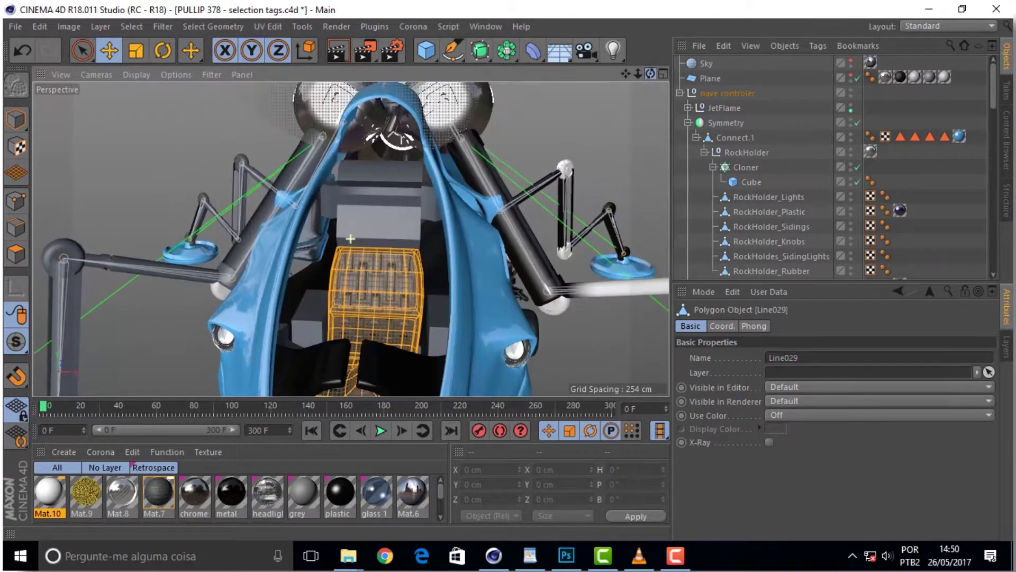
{"action": "left_click_drag", "start_coordinate": [626, 74], "coordinate": [623, 83]}
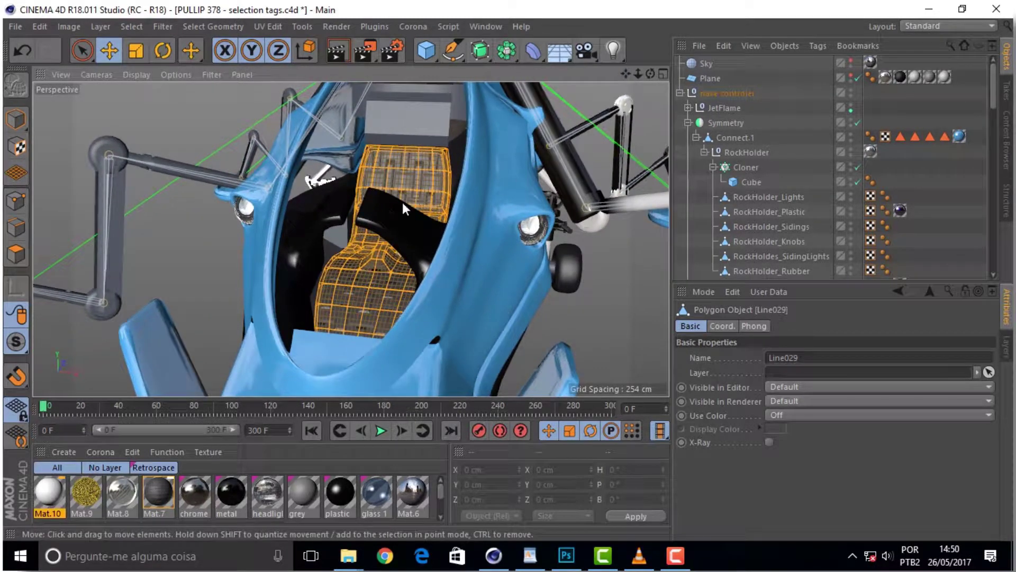
{"action": "scroll", "coordinate": [388, 264], "scroll_direction": "up", "scroll_amount": 2}
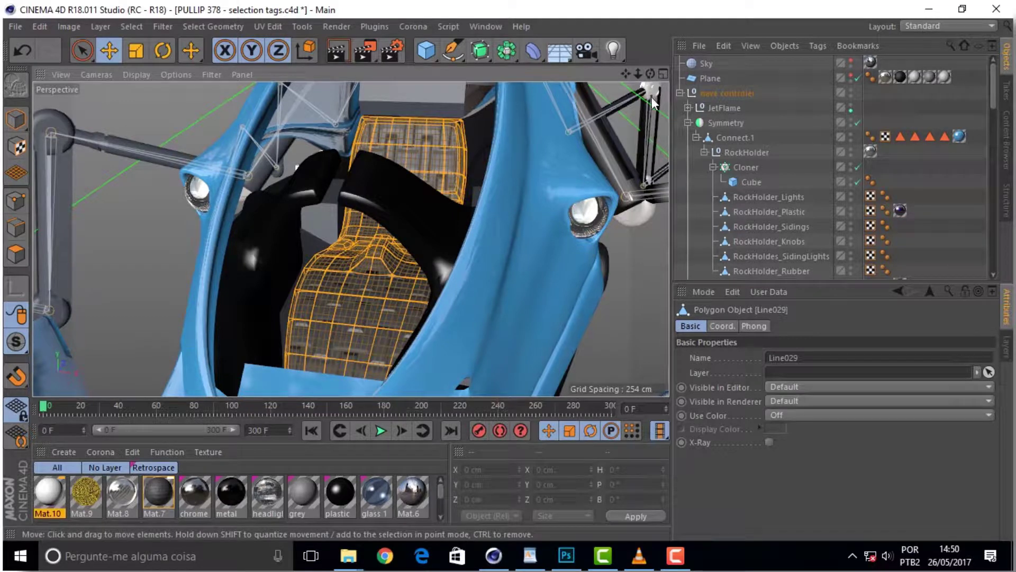
{"action": "double_click", "coordinate": [158, 493]}
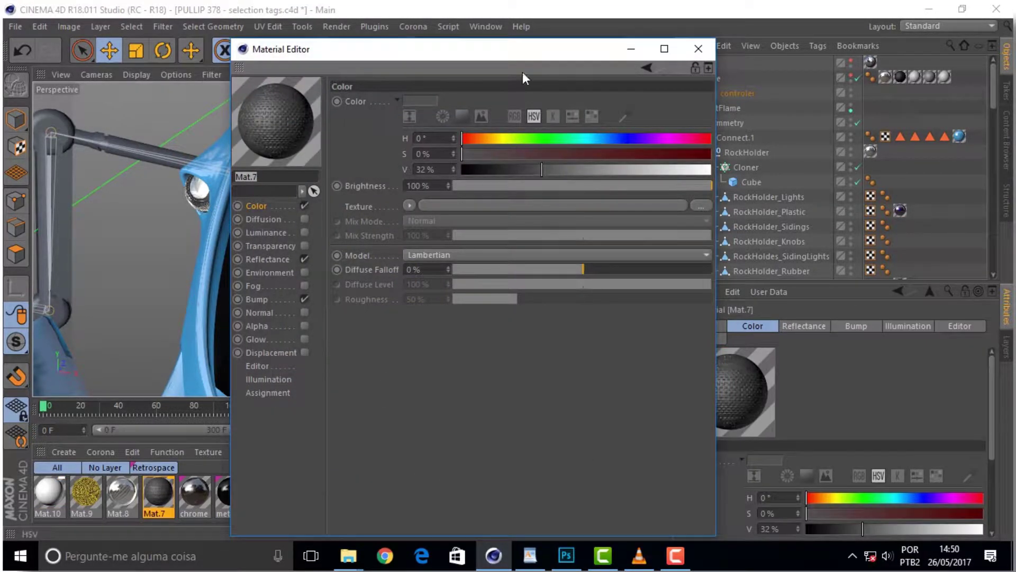
Set U Scale to 20% on Mat.7's bump Tiles shader and check the denser seat pattern
{"action": "left_click_drag", "start_coordinate": [609, 50], "coordinate": [748, 64]}
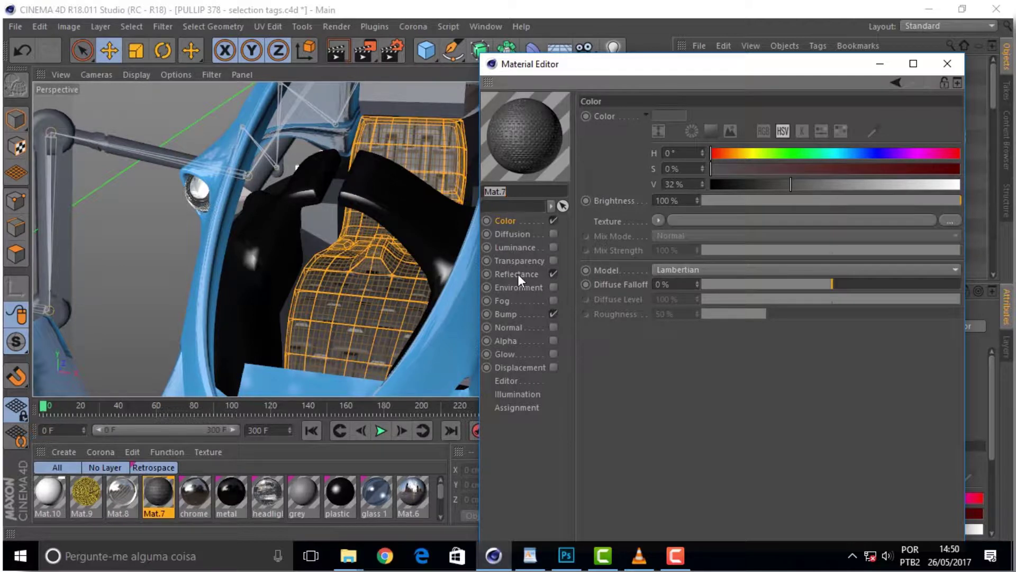
{"action": "left_click", "coordinate": [515, 313]}
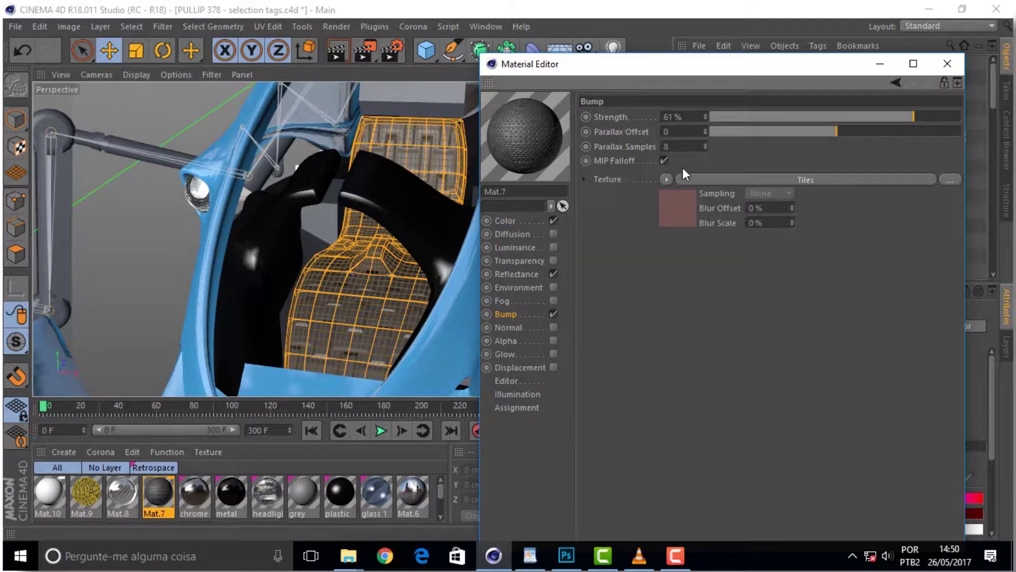
{"action": "left_click", "coordinate": [751, 179]}
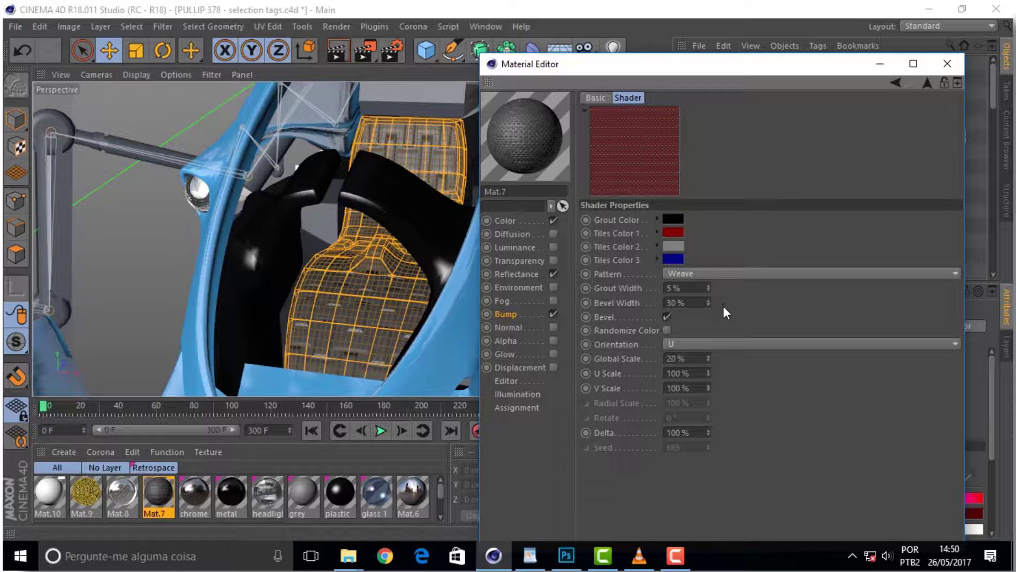
{"action": "double_click", "coordinate": [683, 373]}
{"action": "type", "text": "20"}
{"action": "key", "text": "Return"}
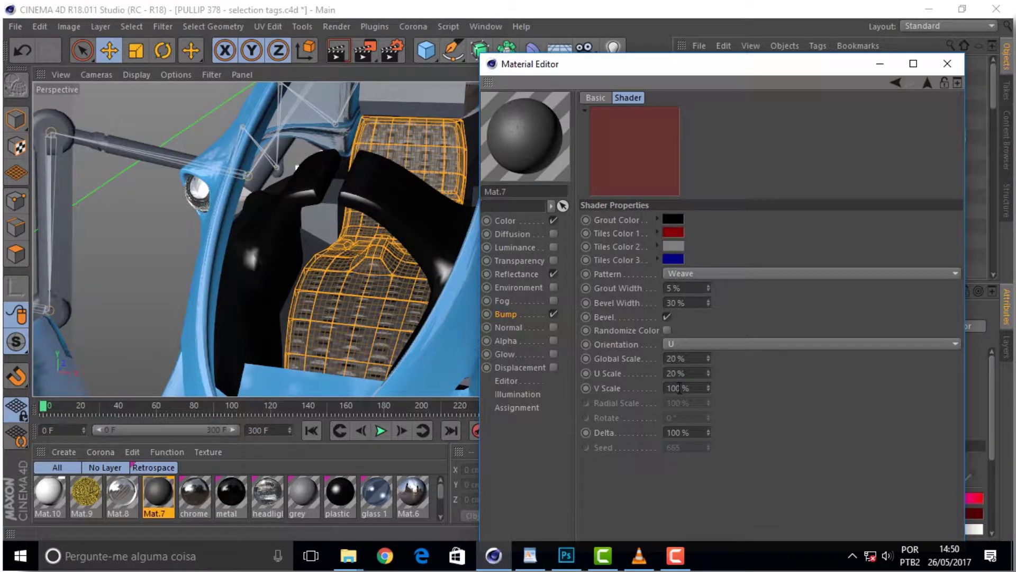
{"action": "scroll", "coordinate": [415, 156], "scroll_direction": "up", "scroll_amount": 5}
{"action": "scroll", "coordinate": [419, 158], "scroll_direction": "up", "scroll_amount": 3}
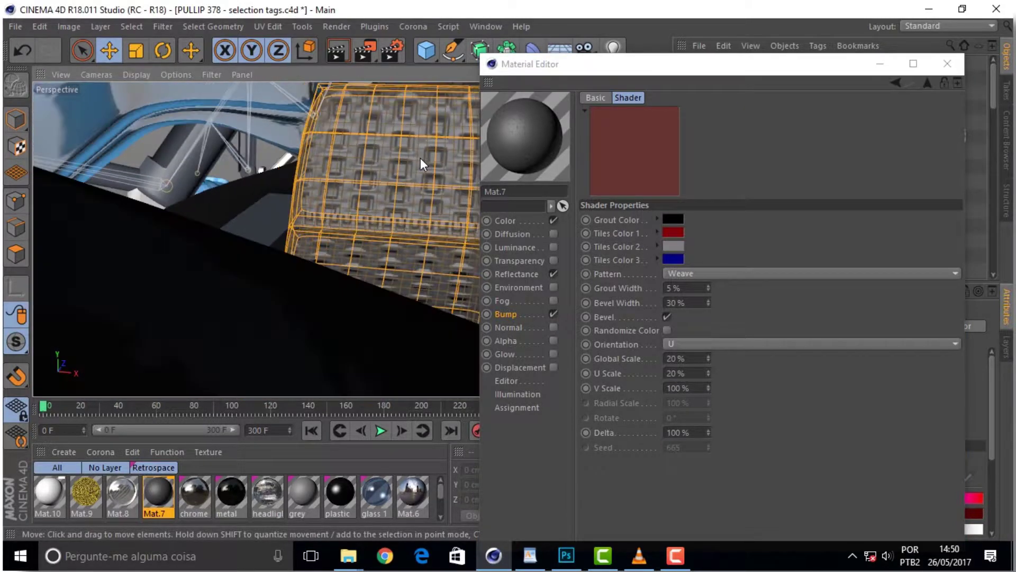
{"action": "mouse_move", "coordinate": [665, 64]}
{"action": "left_mouse_down"}
{"action": "mouse_move", "coordinate": [574, 319]}
{"action": "mouse_move", "coordinate": [654, 280]}
{"action": "left_mouse_up"}
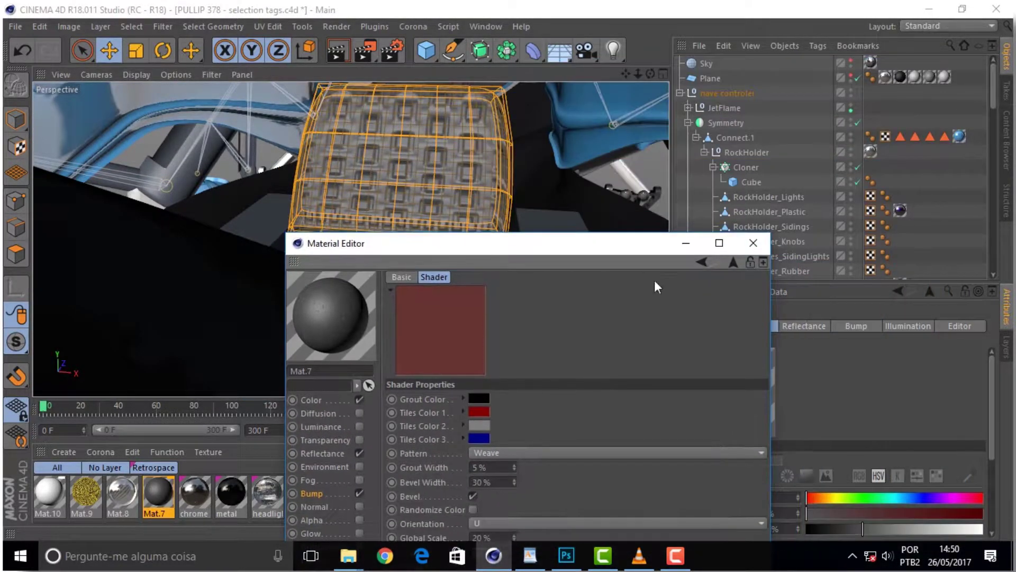
Close the Material Editor and orbit the view around the Weave-textured seat
{"action": "left_click", "coordinate": [755, 246]}
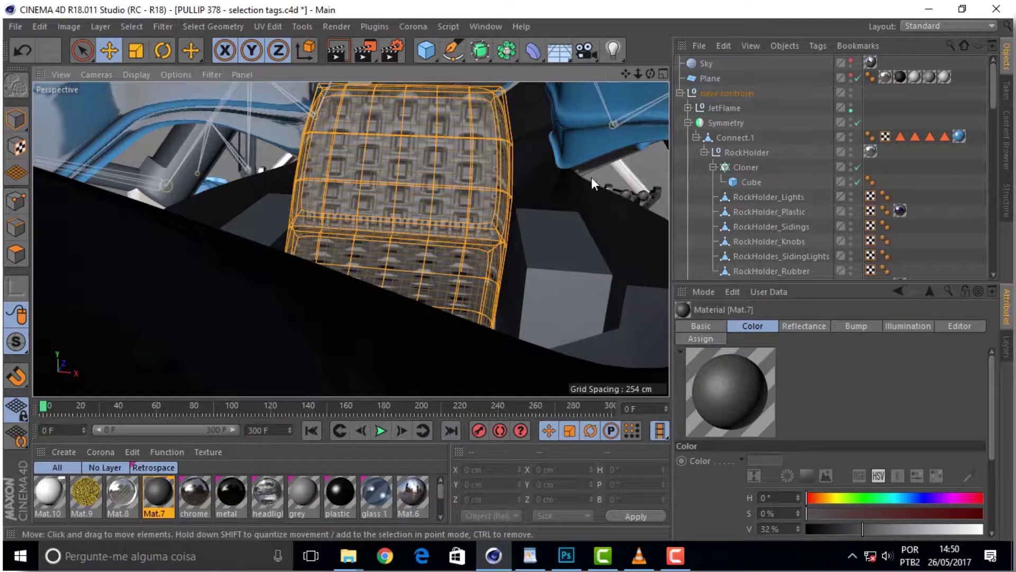
{"action": "scroll", "coordinate": [531, 181], "scroll_direction": "down", "scroll_amount": 3}
{"action": "scroll", "coordinate": [532, 180], "scroll_direction": "down", "scroll_amount": 2}
{"action": "scroll", "coordinate": [532, 181], "scroll_direction": "up", "scroll_amount": 2}
{"action": "mouse_move", "coordinate": [650, 74]}
{"action": "left_mouse_down"}
{"action": "mouse_move", "coordinate": [610, 106]}
{"action": "mouse_move", "coordinate": [582, 95]}
{"action": "mouse_move", "coordinate": [630, 75]}
{"action": "mouse_move", "coordinate": [344, 138]}
{"action": "left_mouse_up"}
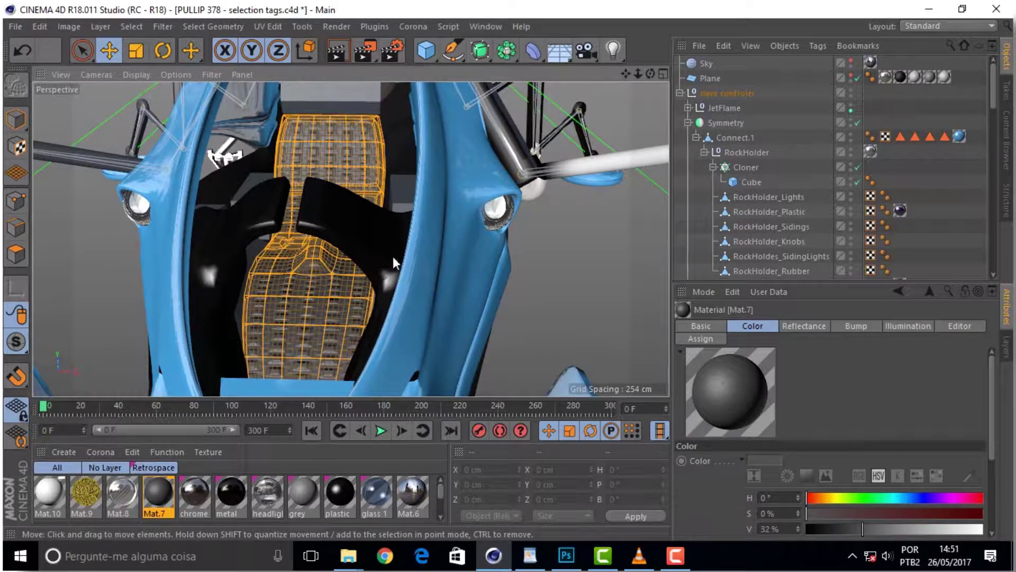
Zoom out and orbit to a three-quarter side view of the craft
{"action": "scroll", "coordinate": [394, 253], "scroll_direction": "down", "scroll_amount": 3}
{"action": "scroll", "coordinate": [395, 253], "scroll_direction": "down", "scroll_amount": 3}
{"action": "scroll", "coordinate": [394, 253], "scroll_direction": "down", "scroll_amount": 3}
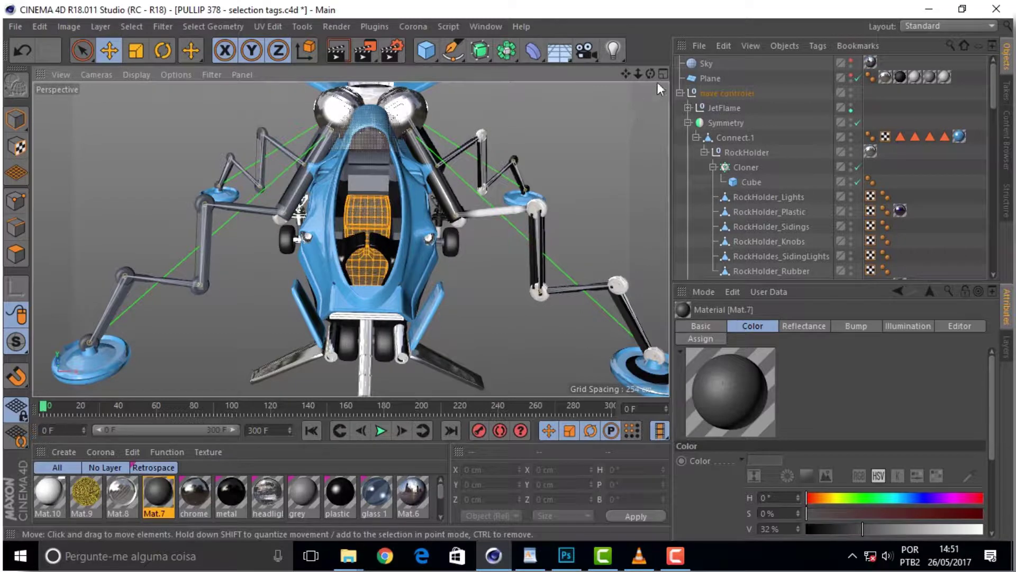
{"action": "left_click_drag", "start_coordinate": [650, 73], "coordinate": [644, 76]}
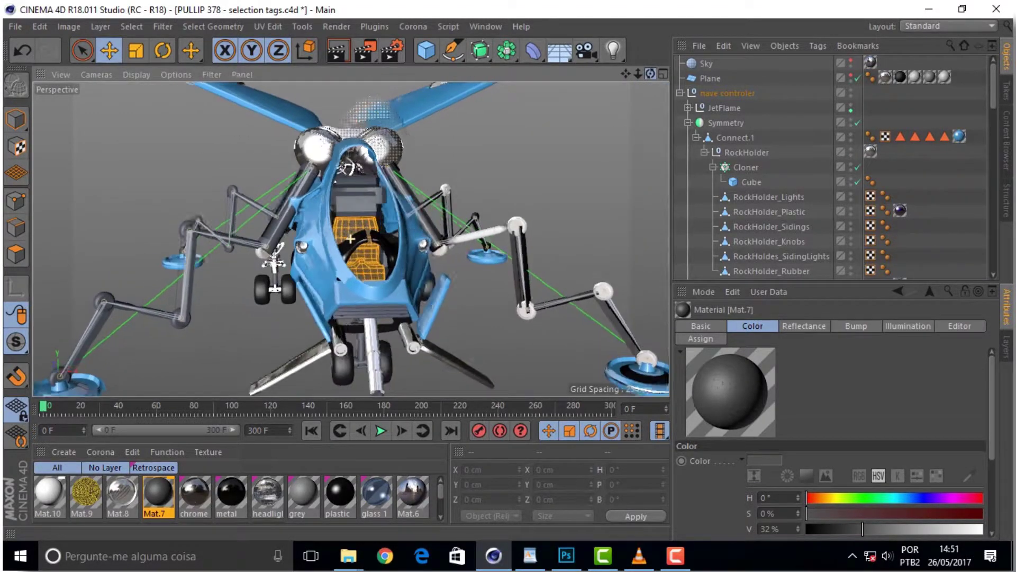
{"action": "scroll", "coordinate": [384, 249], "scroll_direction": "up", "scroll_amount": 3}
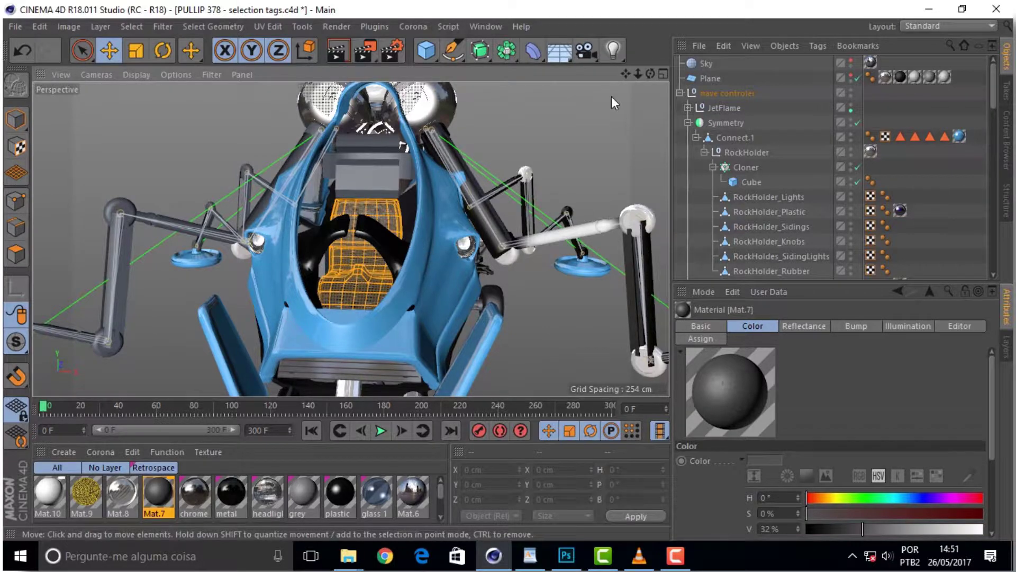
{"action": "mouse_move", "coordinate": [651, 74]}
{"action": "left_mouse_down"}
{"action": "mouse_move", "coordinate": [609, 95]}
{"action": "mouse_move", "coordinate": [572, 98]}
{"action": "left_mouse_up"}
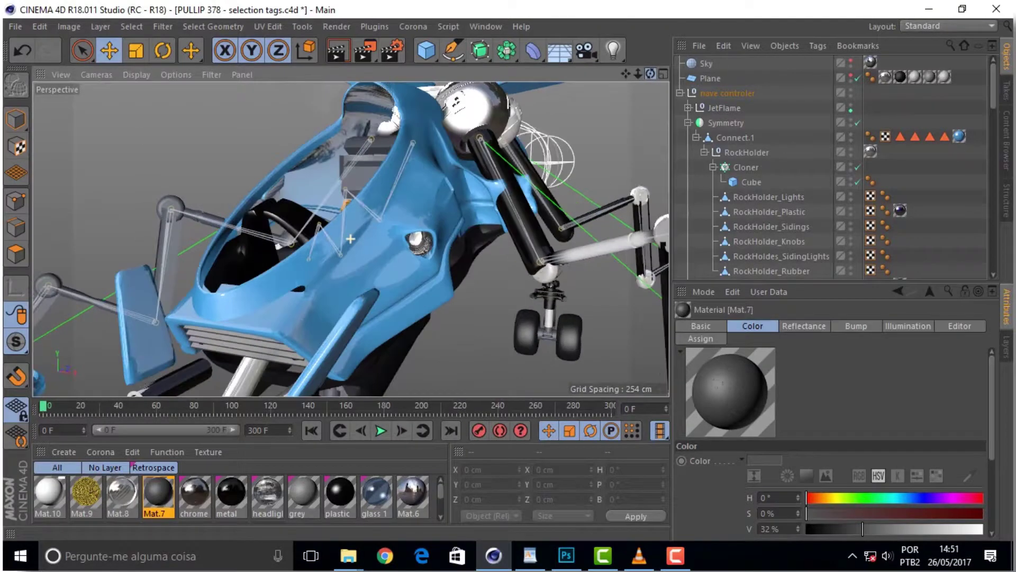
{"action": "mouse_move", "coordinate": [571, 98]}
{"action": "left_mouse_down"}
{"action": "mouse_move", "coordinate": [360, 263]}
{"action": "mouse_move", "coordinate": [370, 226]}
{"action": "left_mouse_up"}
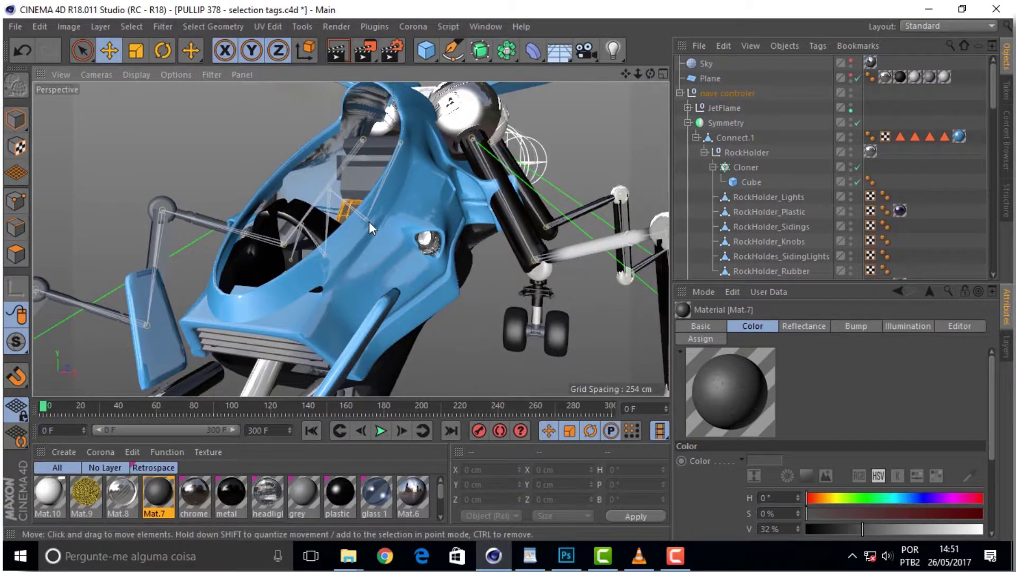
{"action": "left_click", "coordinate": [950, 27]}
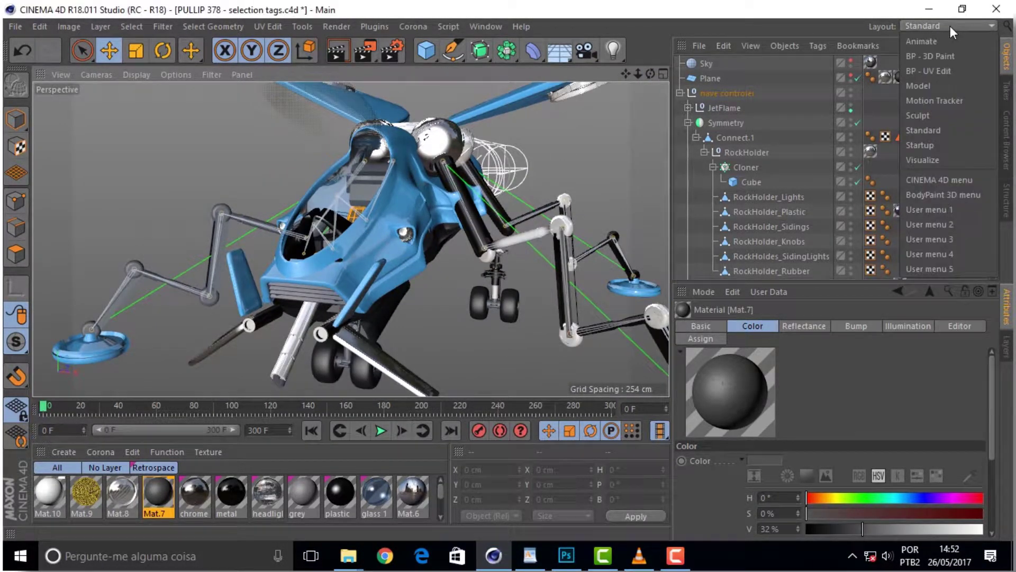
In BP - UV Edit, try Flat, Frontal, Shrink and Cubic projections, then settle on Box
{"action": "left_click", "coordinate": [946, 66]}
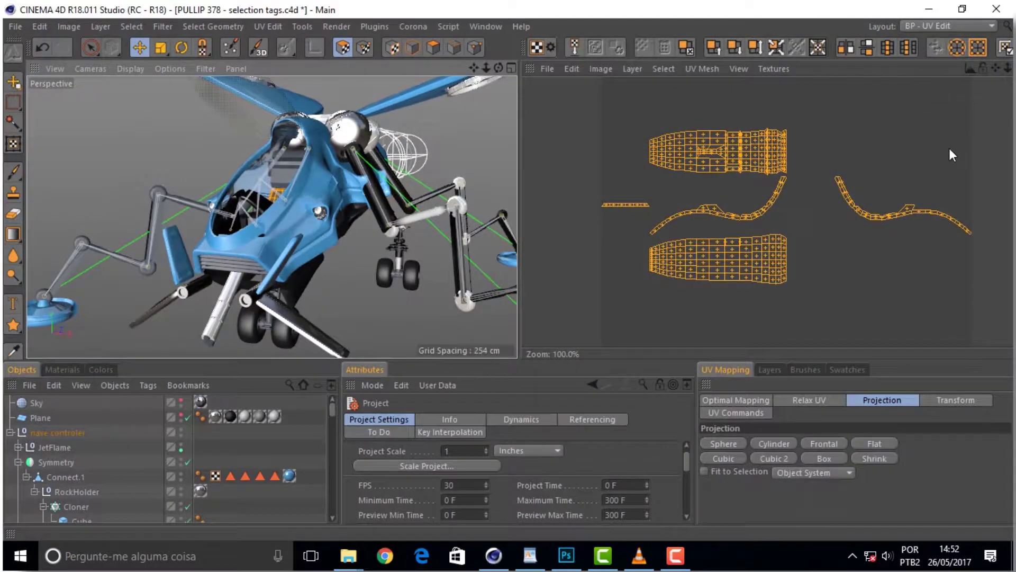
{"action": "left_click", "coordinate": [873, 445]}
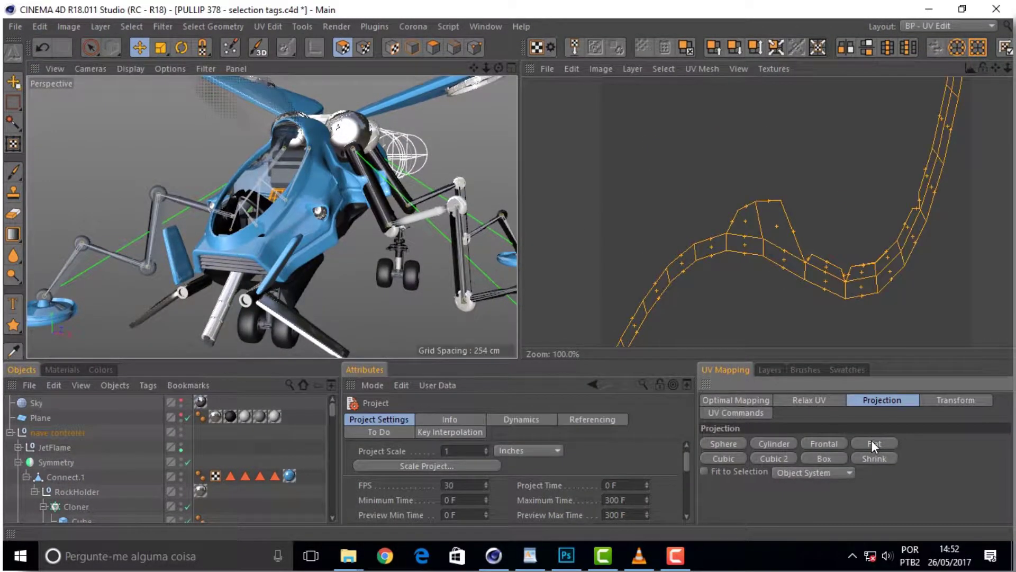
{"action": "left_click", "coordinate": [826, 445]}
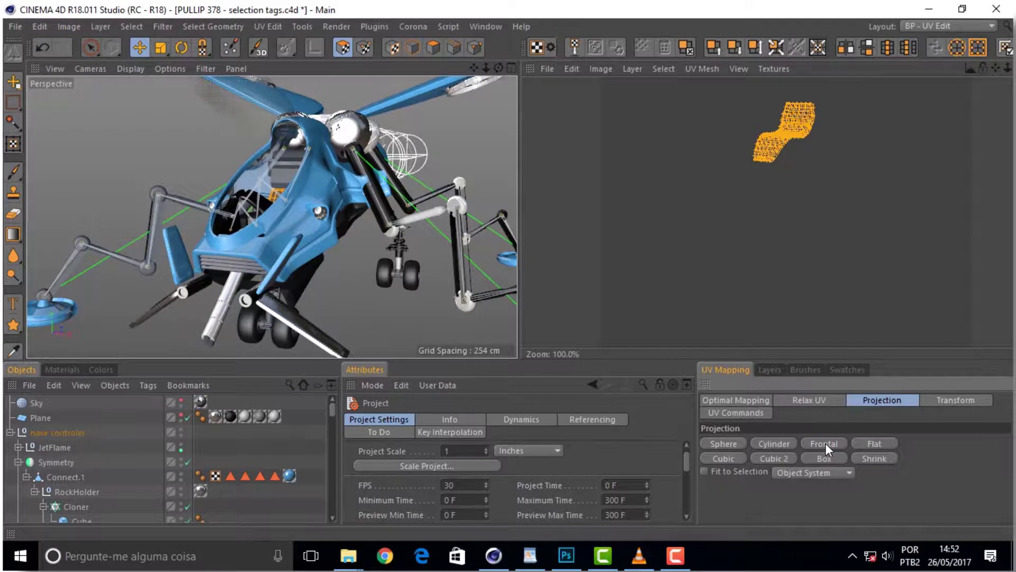
{"action": "left_click", "coordinate": [825, 458]}
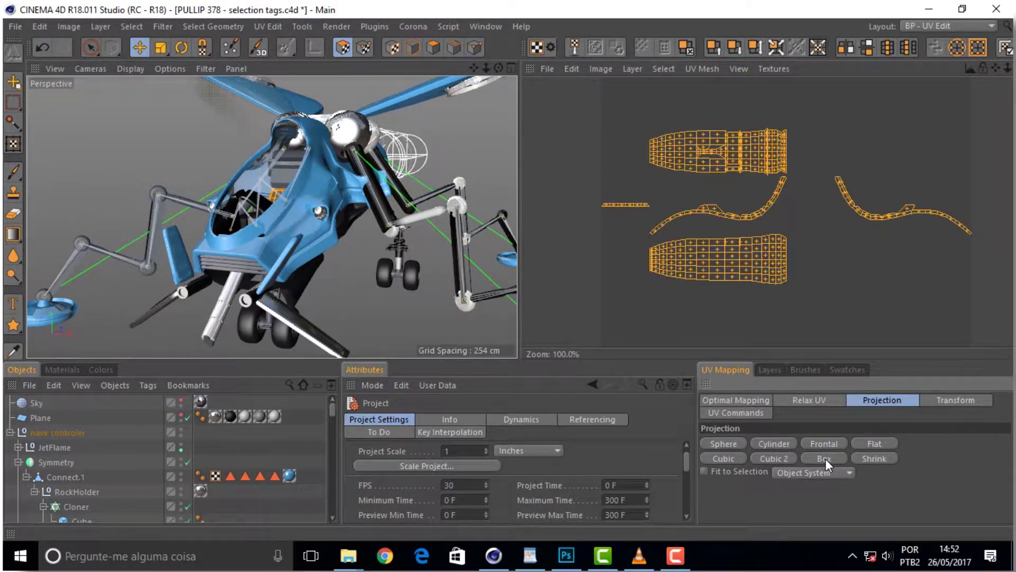
{"action": "left_click", "coordinate": [872, 460]}
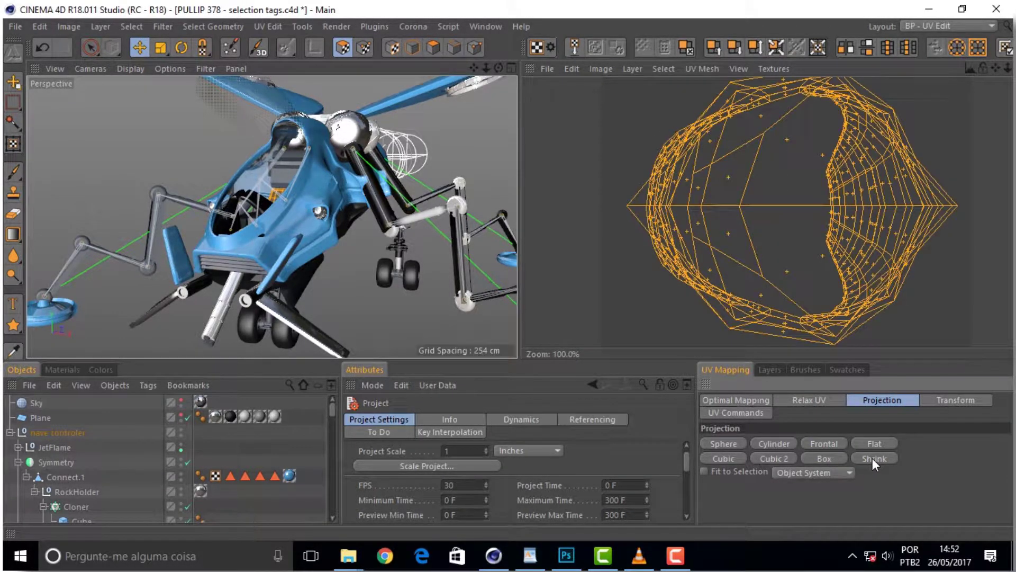
{"action": "left_click", "coordinate": [730, 456]}
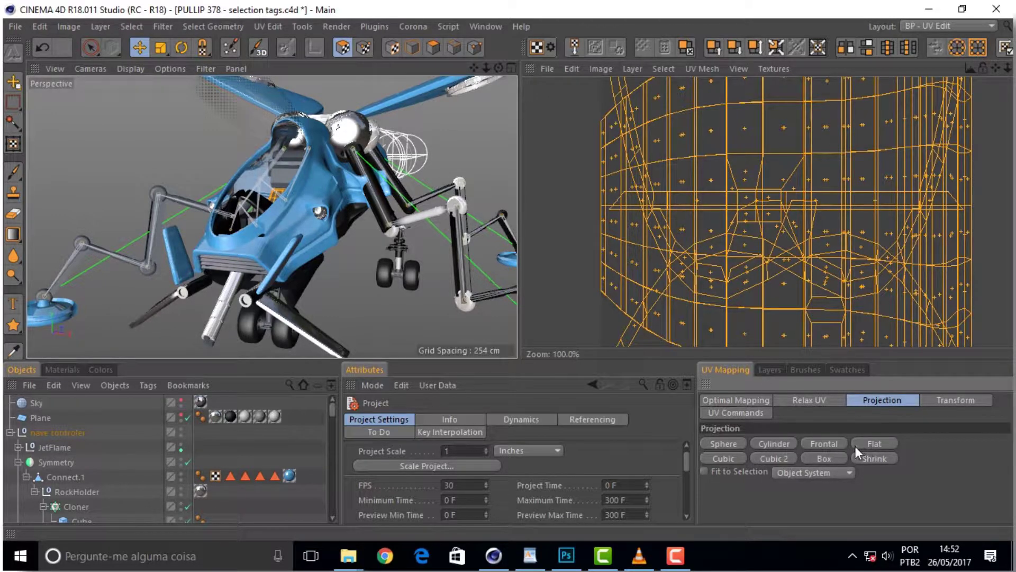
{"action": "left_click", "coordinate": [827, 458]}
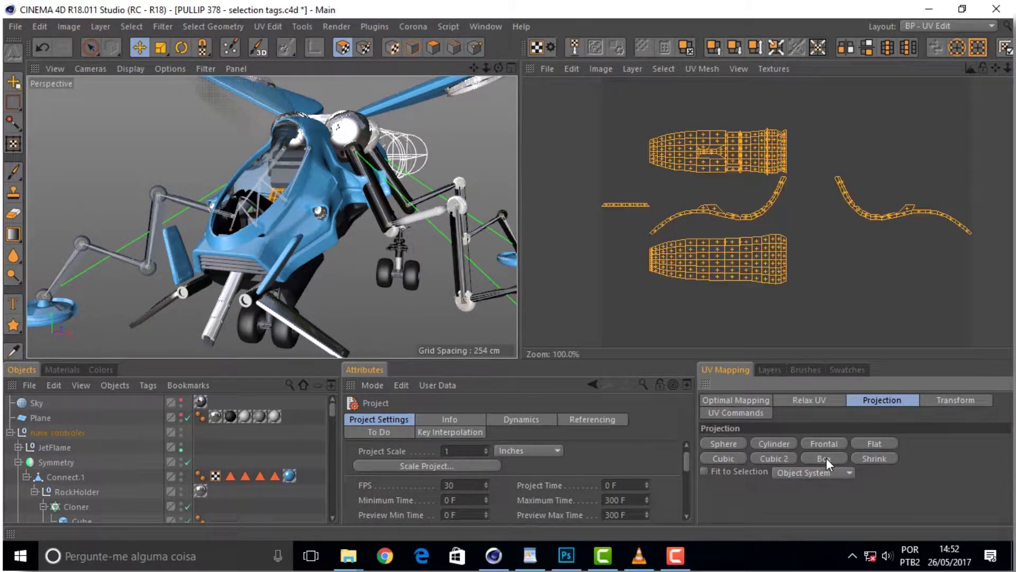
{"action": "left_click", "coordinate": [811, 402]}
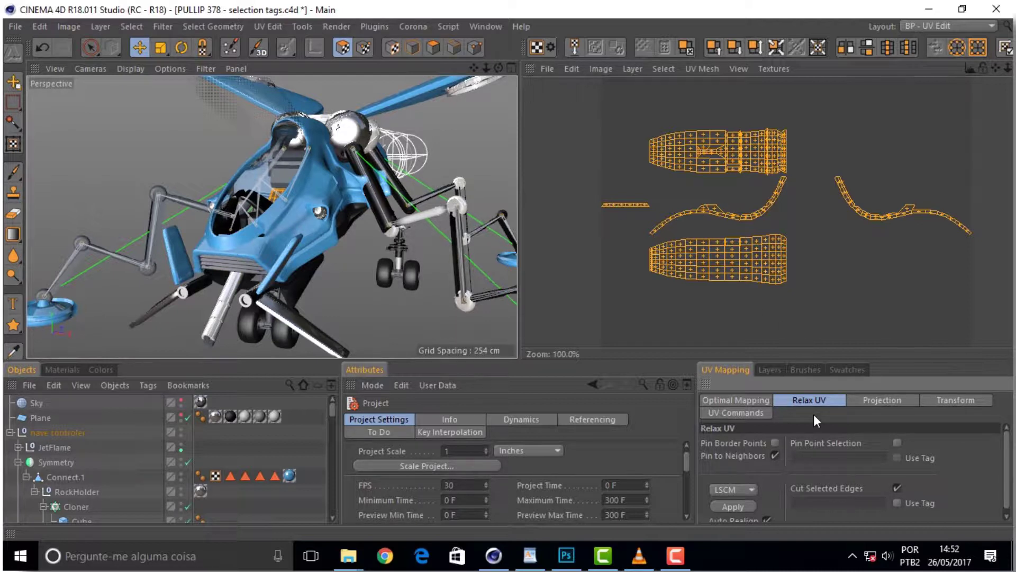
{"action": "left_click_drag", "start_coordinate": [498, 68], "coordinate": [455, 77]}
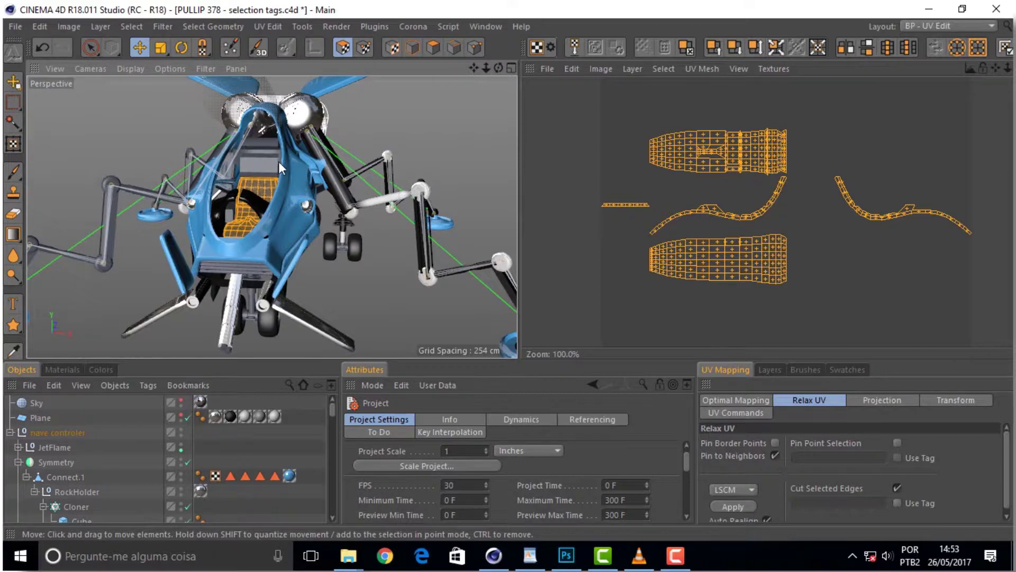
{"action": "scroll", "coordinate": [279, 161], "scroll_direction": "up", "scroll_amount": 3}
{"action": "scroll", "coordinate": [279, 161], "scroll_direction": "down", "scroll_amount": 2}
{"action": "scroll", "coordinate": [281, 161], "scroll_direction": "up", "scroll_amount": 3}
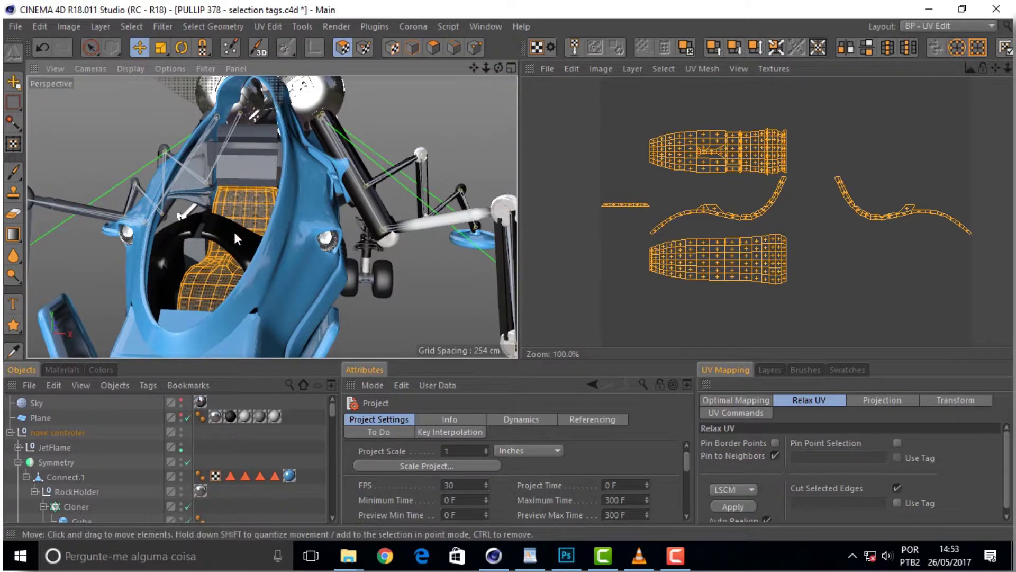
{"action": "scroll", "coordinate": [230, 231], "scroll_direction": "up", "scroll_amount": 2}
{"action": "scroll", "coordinate": [230, 233], "scroll_direction": "up", "scroll_amount": 2}
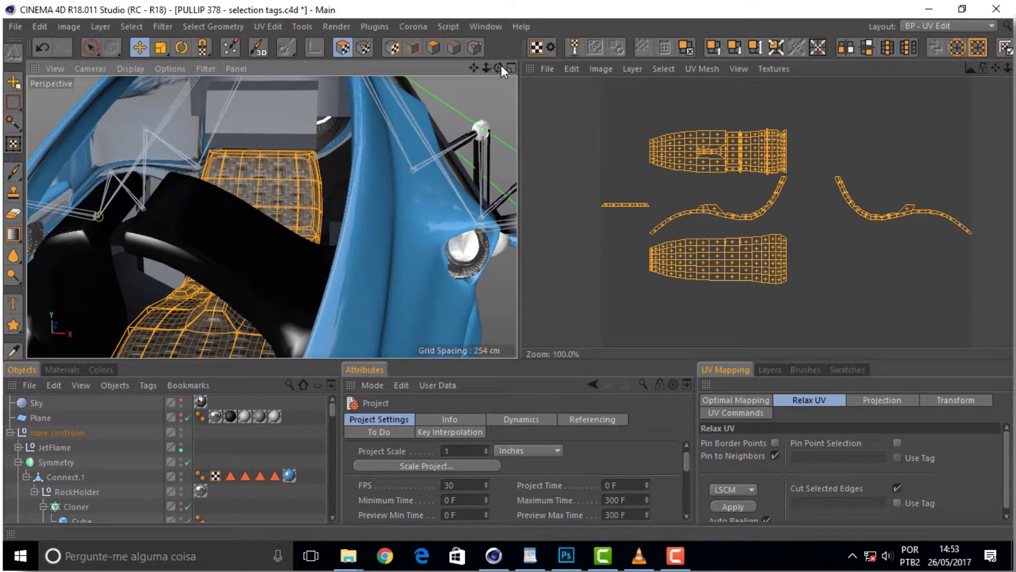
{"action": "left_click_drag", "start_coordinate": [497, 68], "coordinate": [498, 68]}
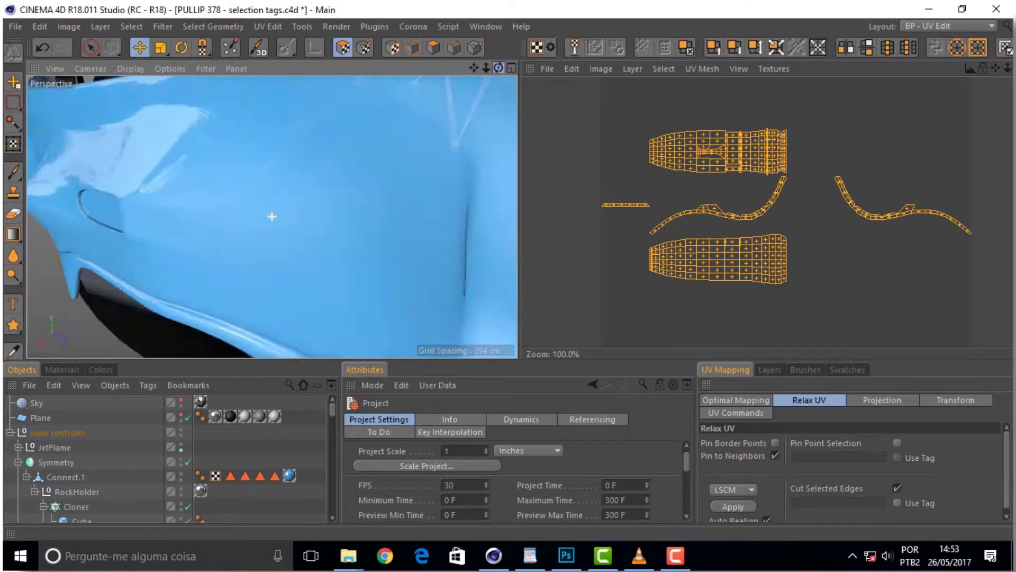
{"action": "left_click_drag", "start_coordinate": [499, 68], "coordinate": [498, 68]}
{"action": "scroll", "coordinate": [295, 154], "scroll_direction": "down", "scroll_amount": 3}
{"action": "scroll", "coordinate": [295, 155], "scroll_direction": "down", "scroll_amount": 1}
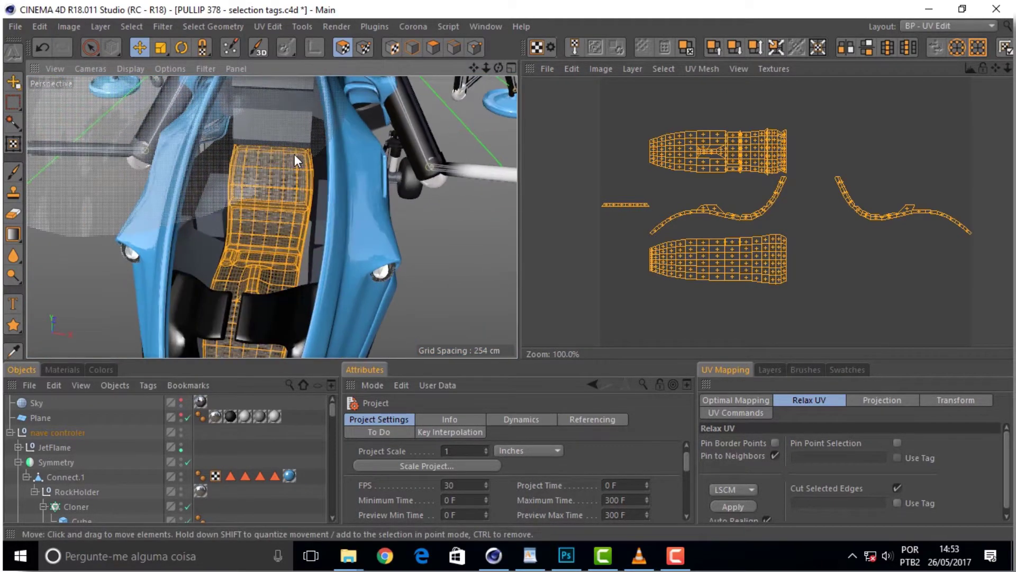
{"action": "scroll", "coordinate": [295, 154], "scroll_direction": "down", "scroll_amount": 3}
{"action": "scroll", "coordinate": [412, 148], "scroll_direction": "up", "scroll_amount": 5}
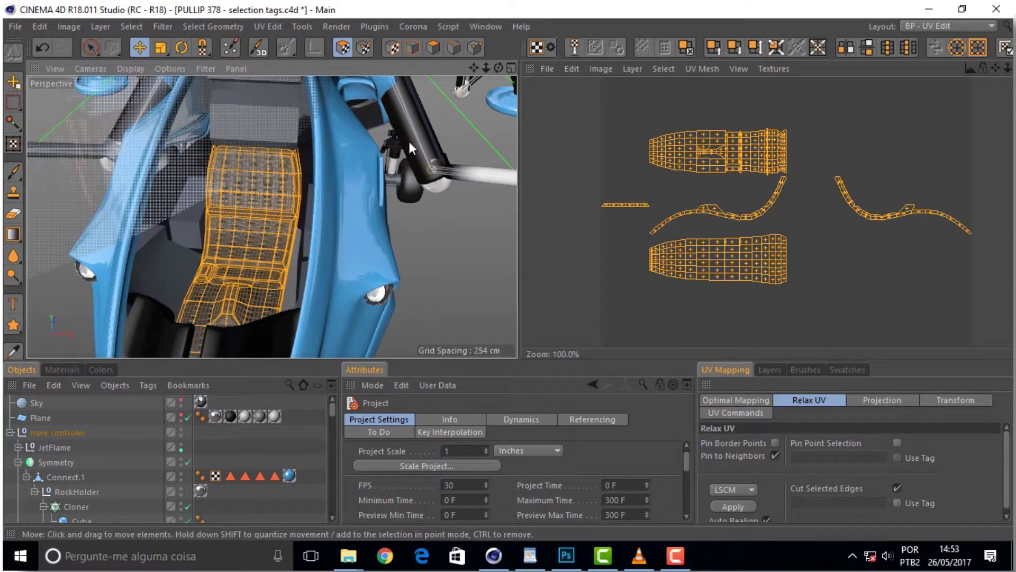